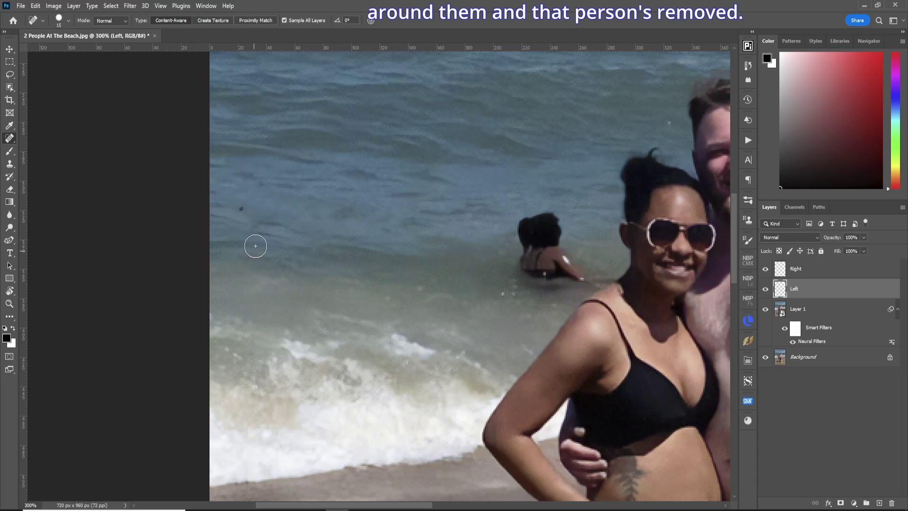
Remove the dark speck, the swimmer behind the woman and the leftover marks in the water with the Spot Healing Brush.
click(239, 208)
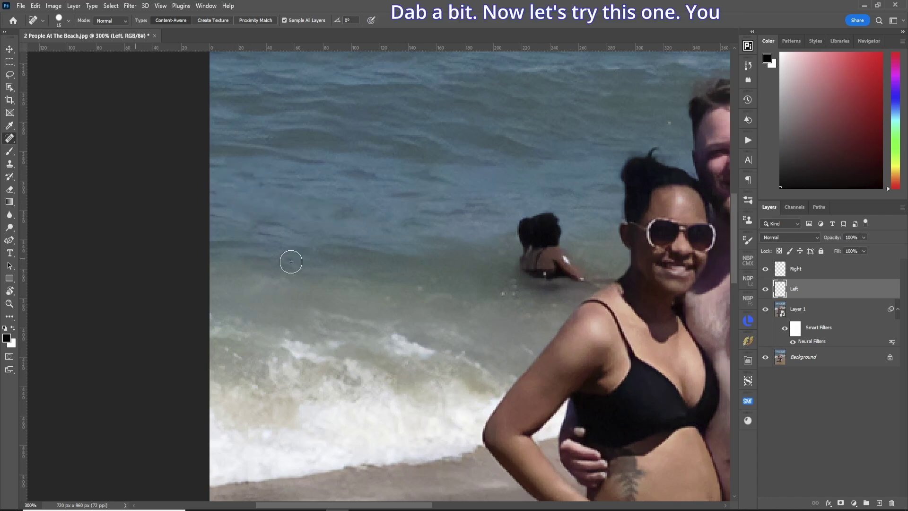
mouse_move(595, 280)
mouse_down()
mouse_move(526, 276)
mouse_move(518, 236)
mouse_move(553, 229)
mouse_move(574, 265)
mouse_up()
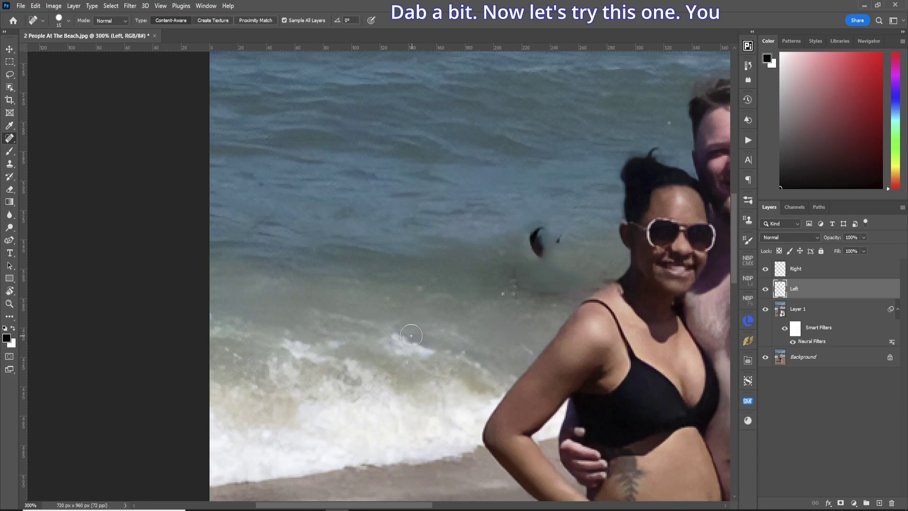
drag(539, 239, 543, 239)
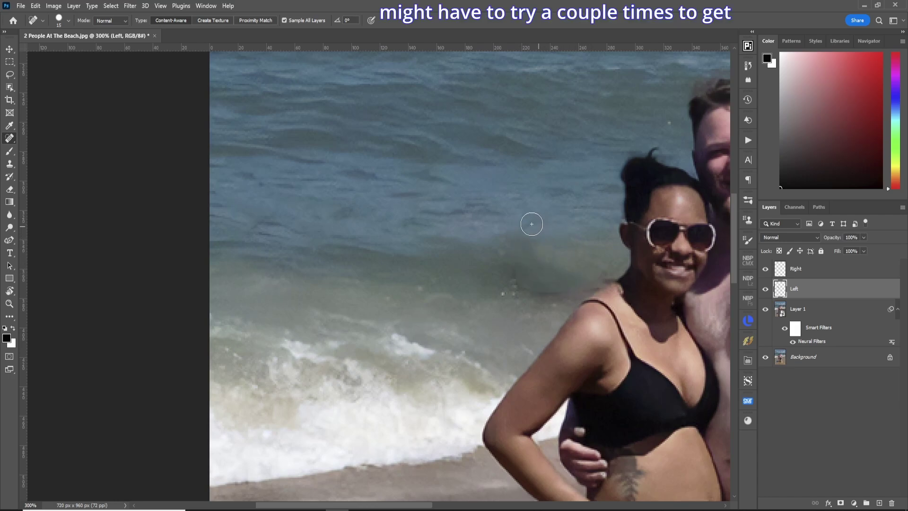
mouse_move(548, 289)
mouse_down()
mouse_move(505, 290)
mouse_move(509, 276)
mouse_up()
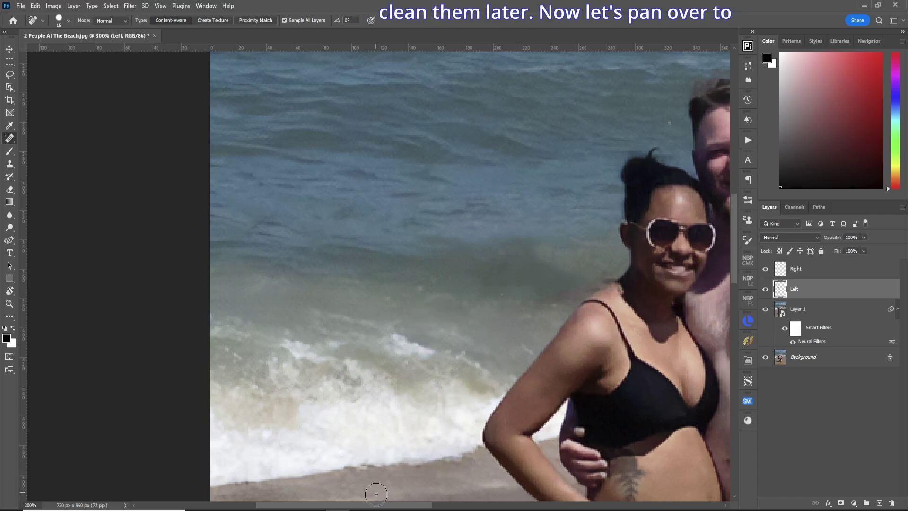
Remove the swimmer and the reflection beside the man on the Right layer, using a 25 px Spot Healing Brush.
mouse_move(377, 504)
mouse_down()
mouse_move(544, 504)
mouse_move(533, 505)
mouse_up()
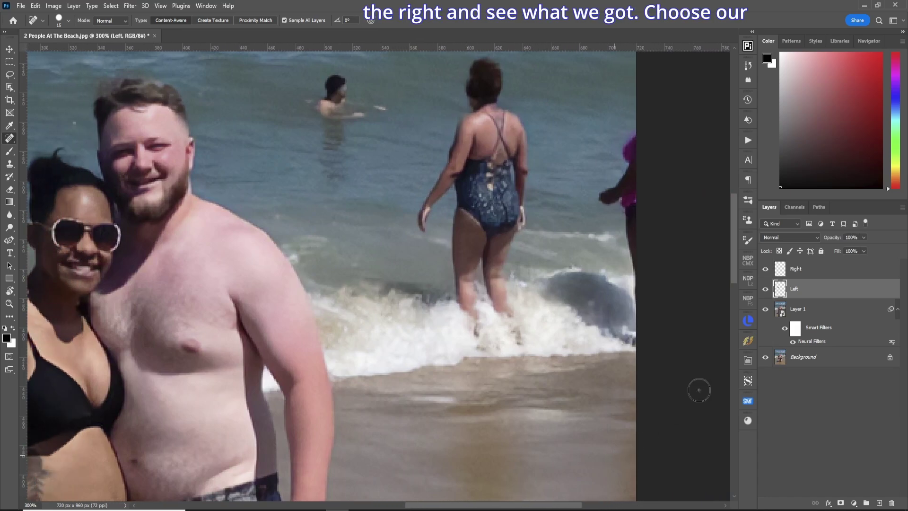
click(815, 272)
drag(736, 269, 739, 254)
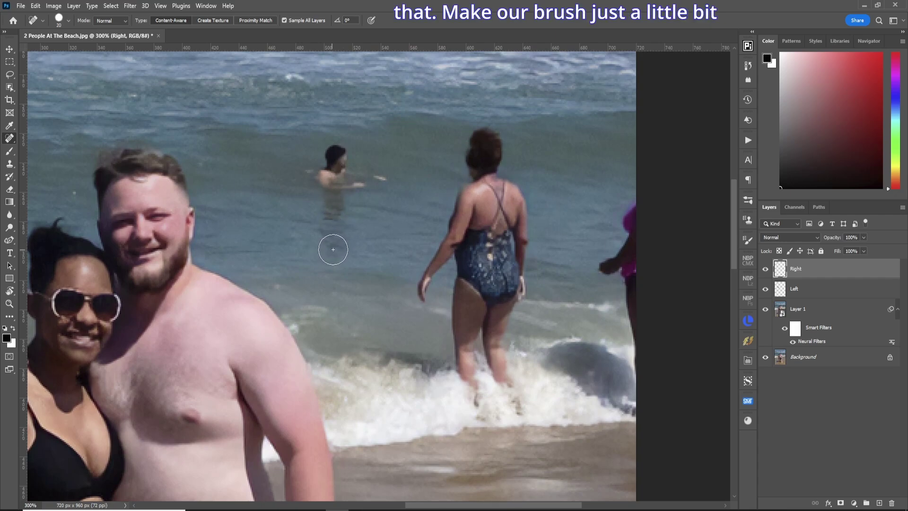
key(bracketright)
mouse_move(333, 246)
mouse_down()
mouse_move(337, 202)
mouse_move(321, 179)
mouse_move(334, 161)
mouse_move(343, 177)
mouse_move(376, 182)
mouse_up()
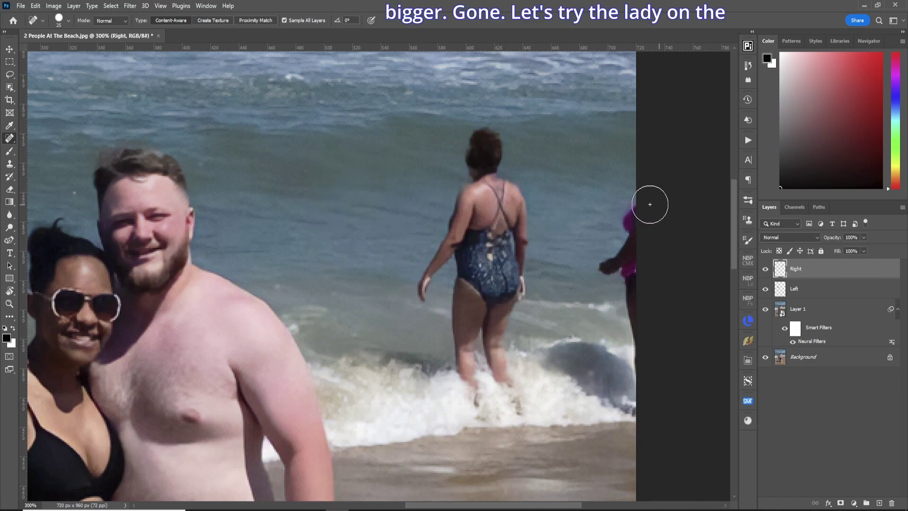
Heal away the person at the photo's right edge, the shadow in the surf and the woman in the patterned swimsuit.
mouse_move(645, 202)
mouse_down()
mouse_move(621, 264)
mouse_move(636, 353)
mouse_up()
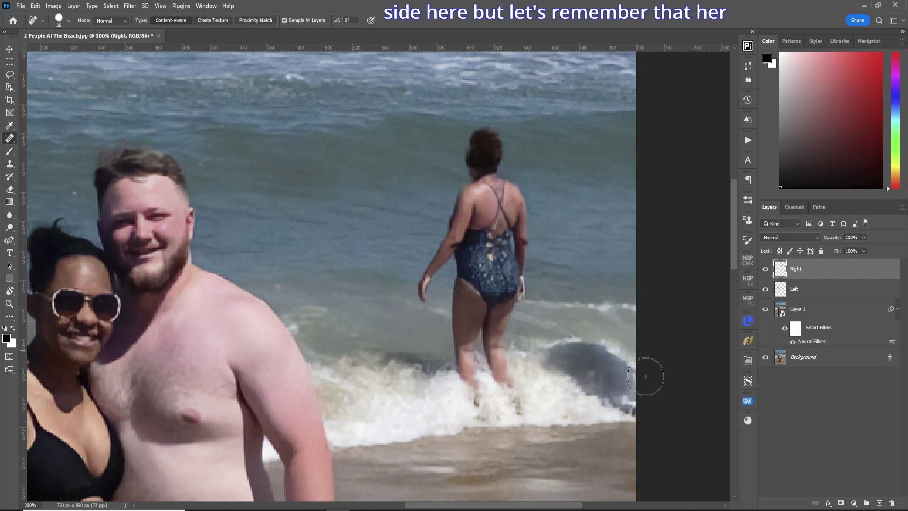
mouse_move(629, 408)
mouse_down()
mouse_move(551, 360)
mouse_move(587, 362)
mouse_move(621, 382)
mouse_move(588, 371)
mouse_move(605, 358)
mouse_up()
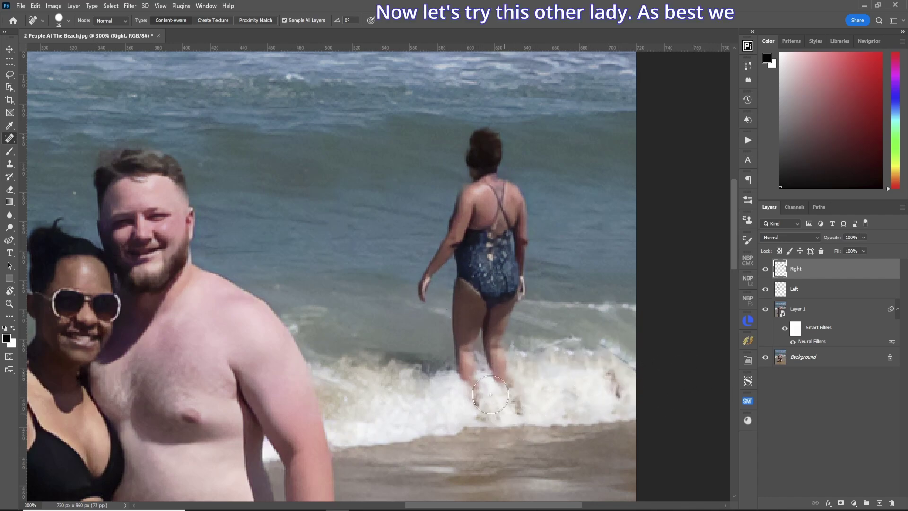
mouse_move(491, 401)
mouse_down()
mouse_move(466, 355)
mouse_move(490, 297)
mouse_move(505, 393)
mouse_move(490, 328)
mouse_move(494, 273)
mouse_move(460, 247)
mouse_move(424, 286)
mouse_move(467, 201)
mouse_move(474, 142)
mouse_move(489, 141)
mouse_move(486, 197)
mouse_move(507, 191)
mouse_move(516, 234)
mouse_move(503, 293)
mouse_move(476, 231)
mouse_move(508, 291)
mouse_move(505, 309)
mouse_move(471, 285)
mouse_up()
click(524, 203)
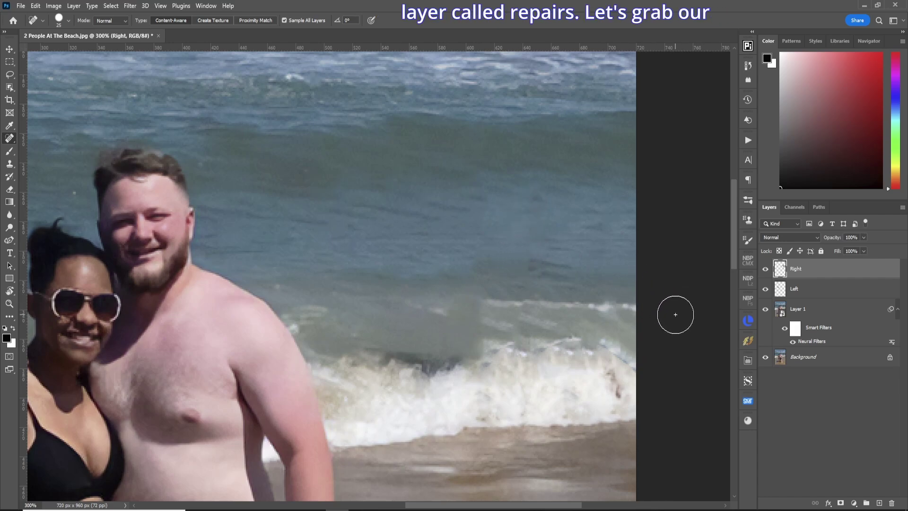
Create a new layer named Repairs above the Right layer.
key(ctrl+shift+n)
text(Repairs)
key(Return)
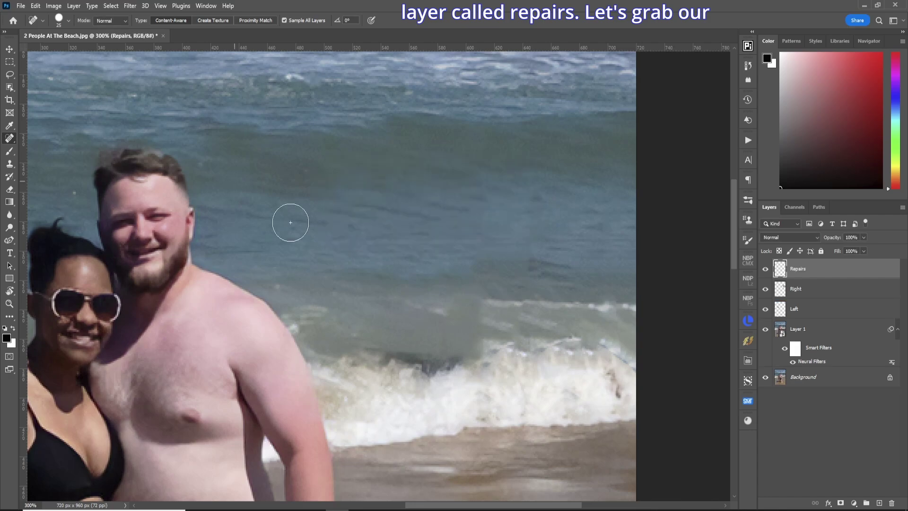
Clone clean foam over the leftover shadow marks in the surf near the right edge, using a 9 px Clone Stamp at 10% flow.
key(s)
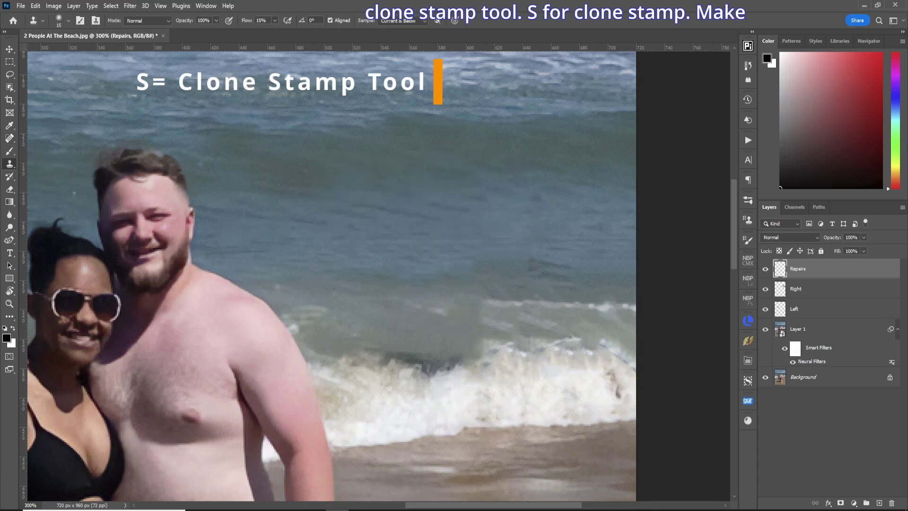
click(261, 20)
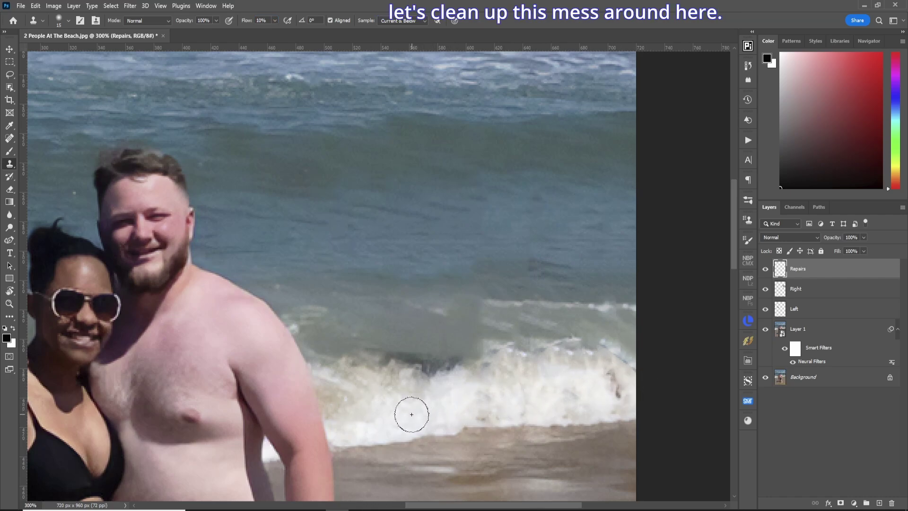
key(bracketleft)
key(bracketleft)
mouse_move(608, 385)
mouse_down()
mouse_move(588, 391)
mouse_move(575, 378)
mouse_move(634, 369)
mouse_move(585, 347)
mouse_move(608, 345)
mouse_move(562, 351)
mouse_move(602, 342)
mouse_move(555, 363)
mouse_move(583, 341)
mouse_up()
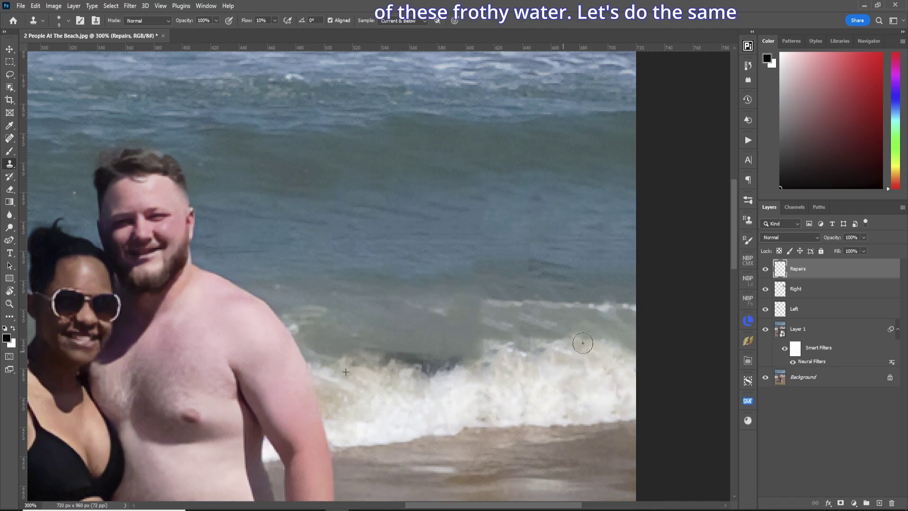
Clone foam over the dark patch along the wave crest where the woman in the swimsuit stood.
click(430, 398)
key(ctrl+z)
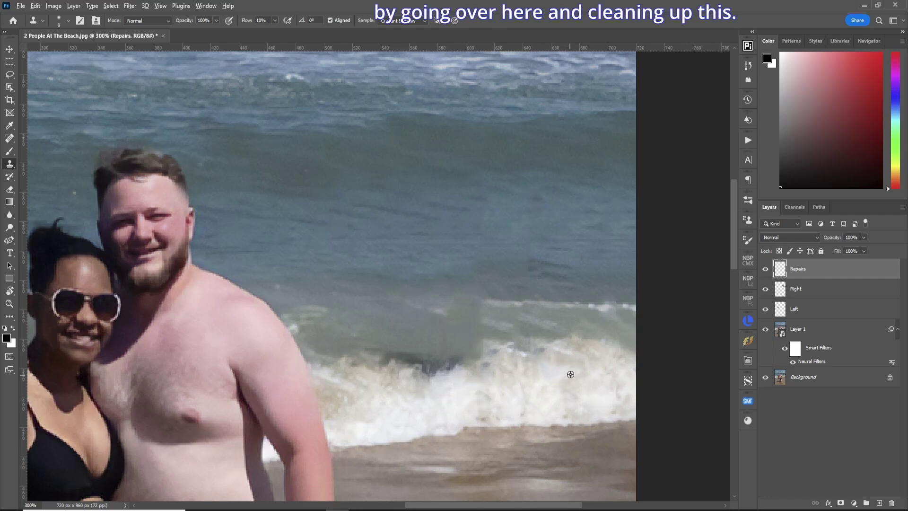
alt+click(570, 371)
mouse_move(440, 372)
mouse_down()
mouse_move(366, 353)
mouse_move(446, 372)
mouse_up()
mouse_move(506, 355)
mouse_down()
mouse_move(423, 360)
mouse_move(486, 364)
mouse_up()
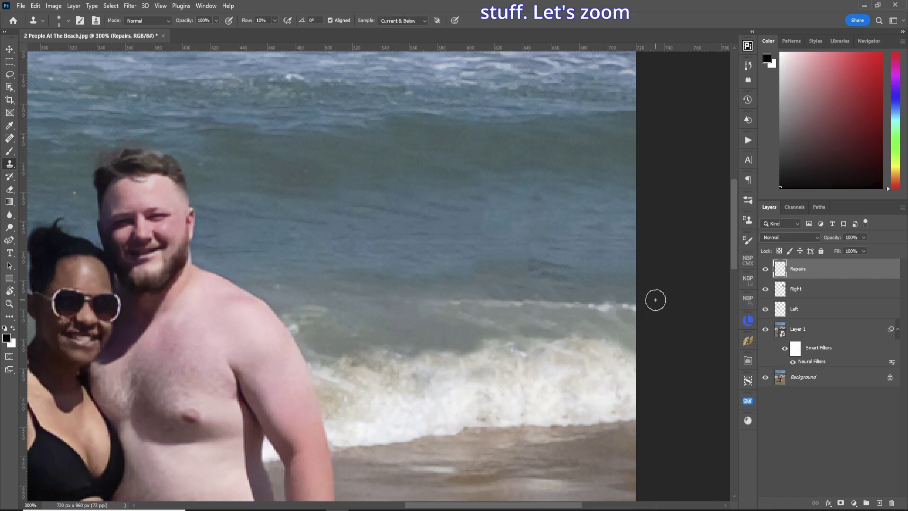
Clone clean water over the smudged remnants beside the woman's shoulder with the Clone Stamp.
key(ctrl+0)
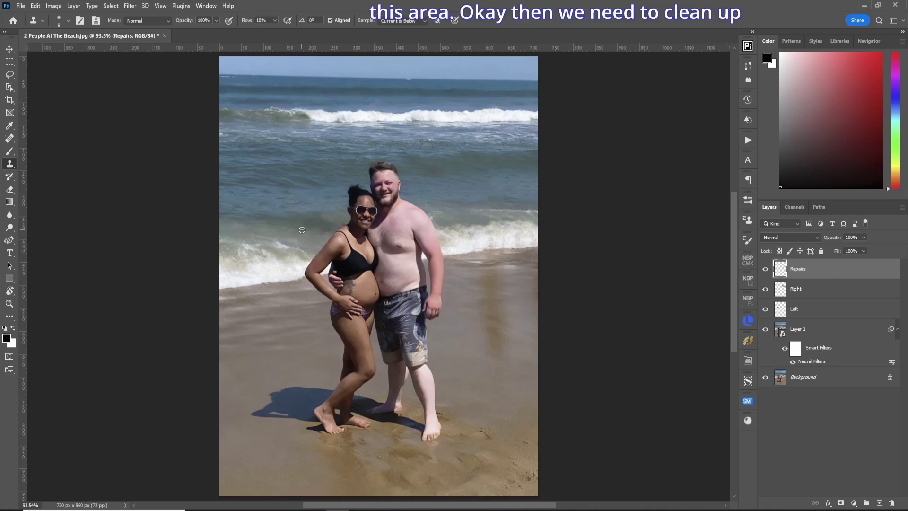
key(z)
click(298, 231)
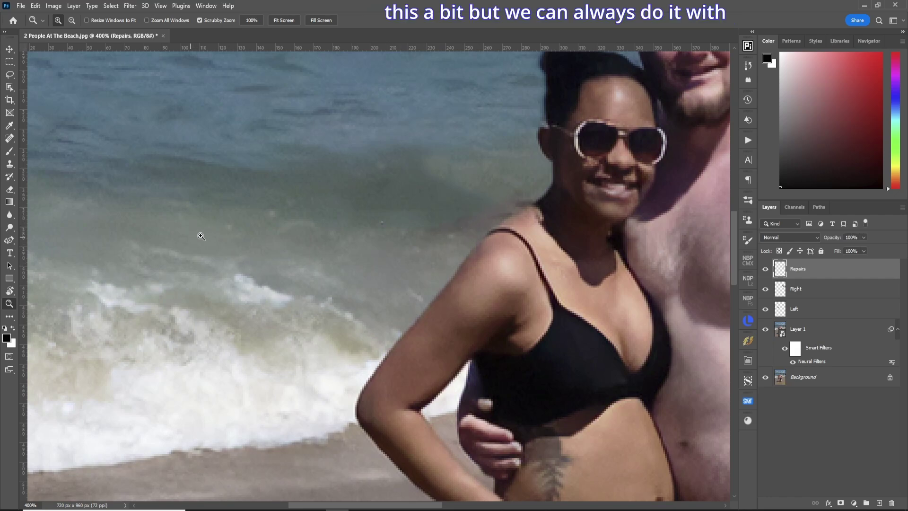
key(s)
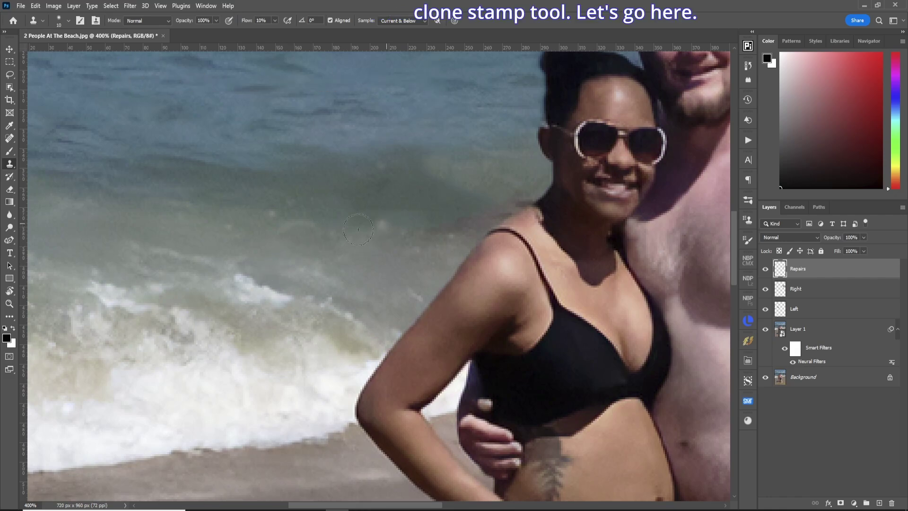
alt+click(371, 244)
drag(469, 227, 466, 235)
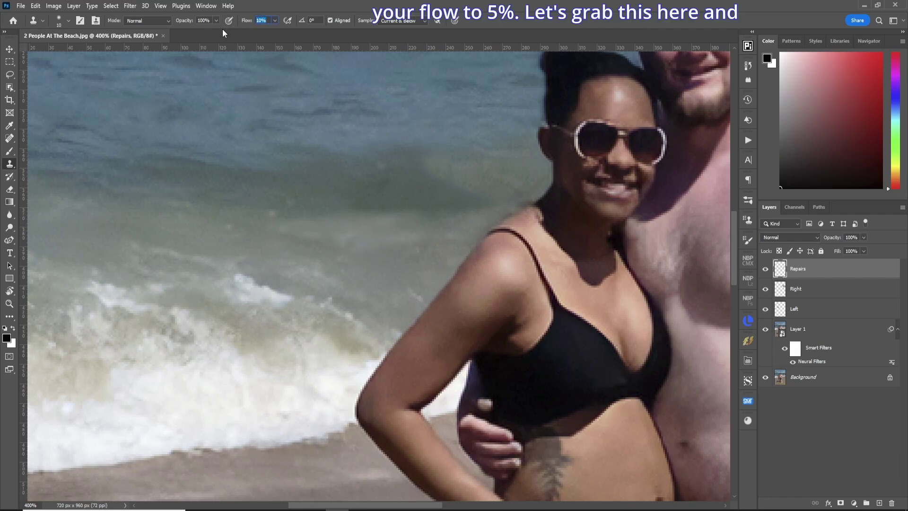
Set the Clone Stamp flow to 5% and blend the water tones where the swimmer behind the woman was.
text(5)
alt+click(333, 187)
mouse_move(418, 181)
mouse_down()
mouse_move(478, 148)
mouse_move(478, 156)
mouse_move(367, 168)
mouse_move(444, 164)
mouse_move(503, 172)
mouse_move(481, 205)
mouse_move(408, 257)
mouse_move(318, 241)
mouse_up()
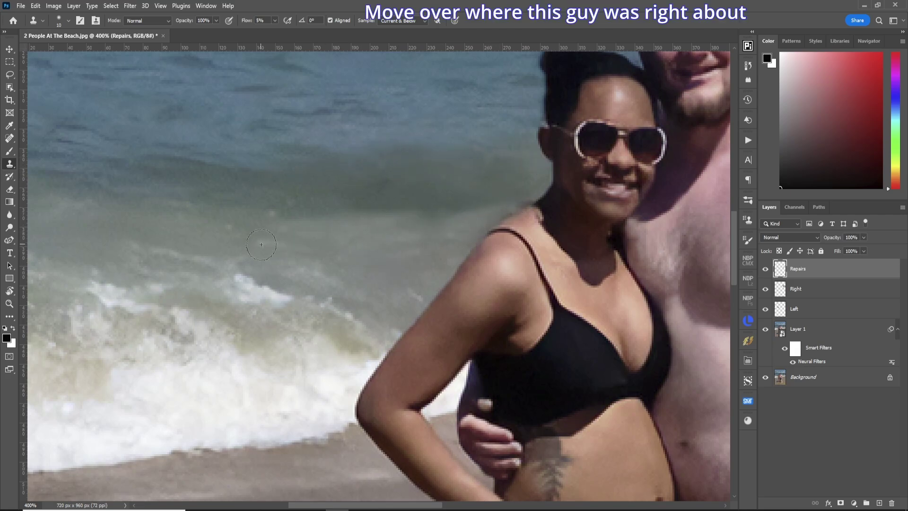
Blend the water above the breaking wave near the photo's left edge with the Clone Stamp.
drag(406, 505, 354, 505)
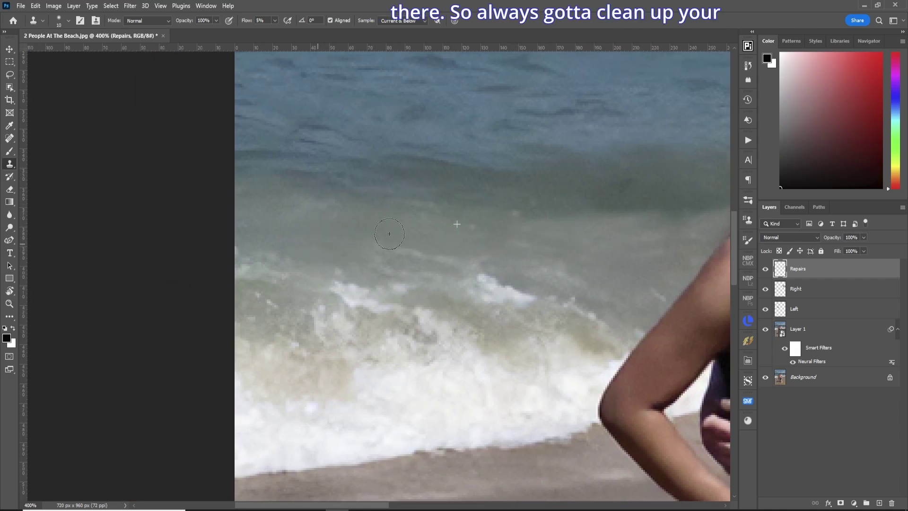
drag(313, 227, 265, 220)
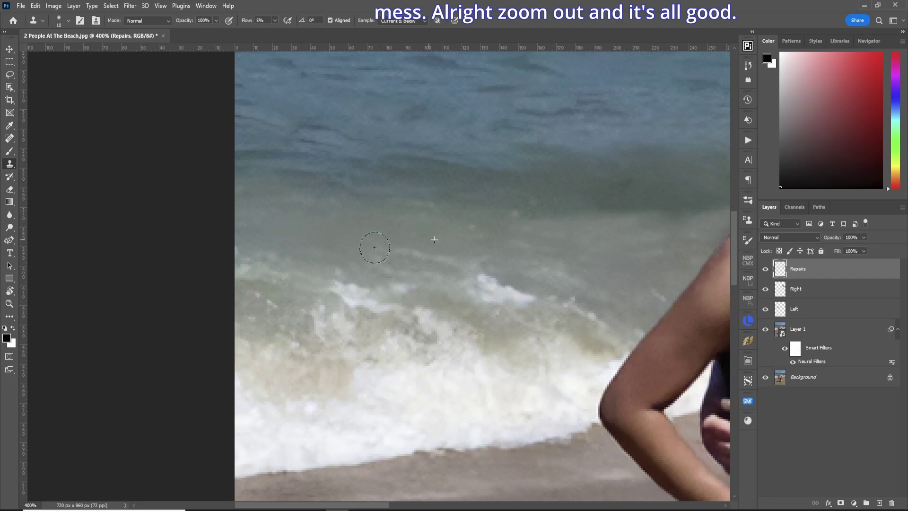
key(ctrl+0)
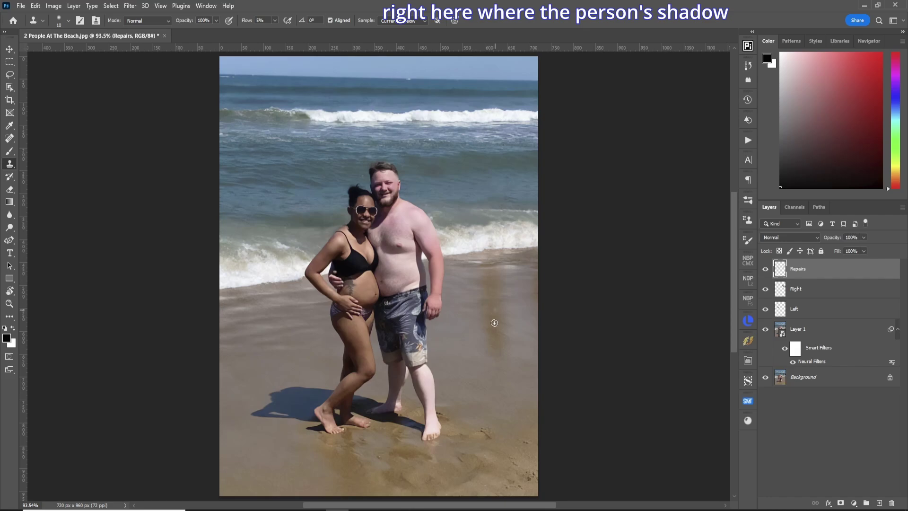
Heal the brown reflection streak on the wet sand beside the man, sampling nearby clean sand with a 50 px Healing Brush.
key(bracketright)
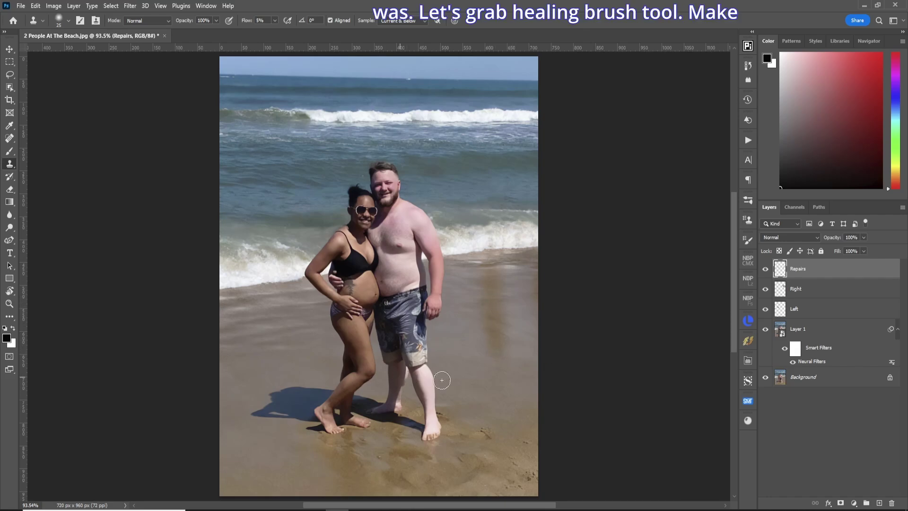
click(10, 139)
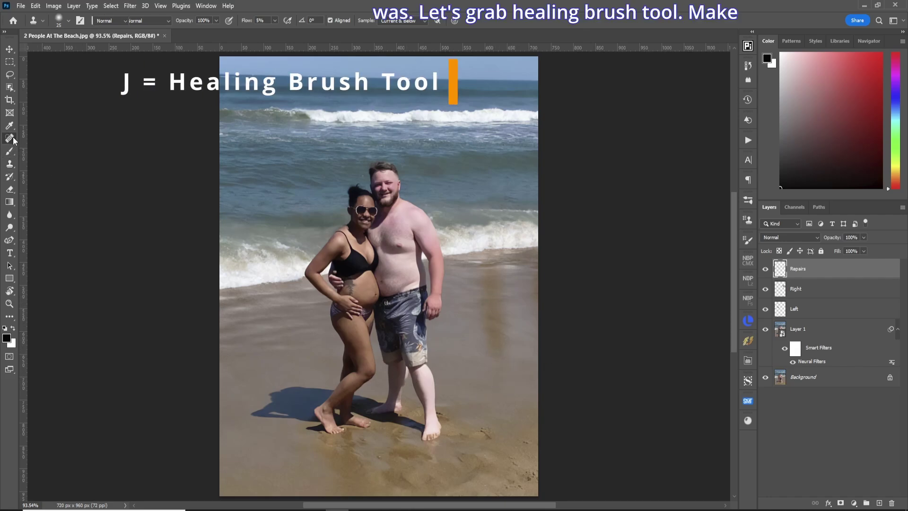
click(57, 148)
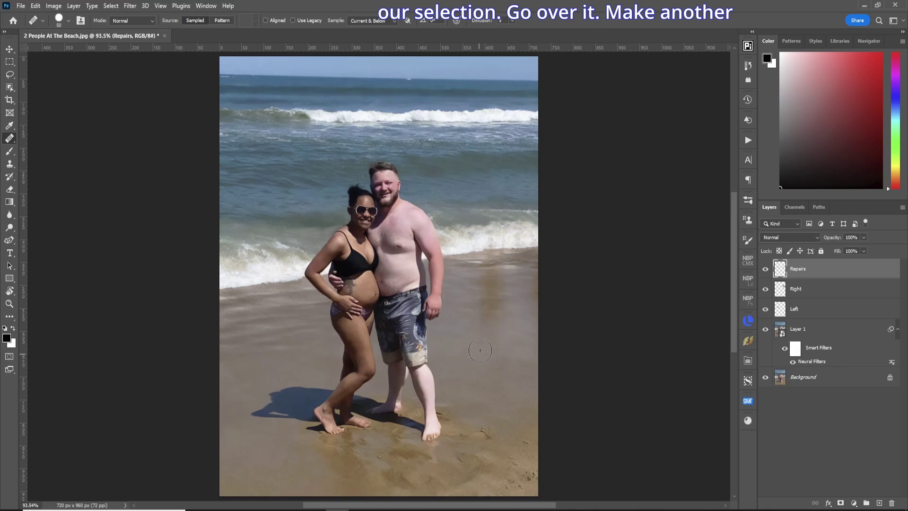
alt+click(475, 346)
mouse_move(491, 330)
mouse_down()
mouse_move(493, 295)
mouse_move(501, 316)
mouse_up()
mouse_move(488, 348)
mouse_down()
mouse_move(478, 284)
mouse_move(490, 283)
mouse_move(500, 299)
mouse_move(491, 281)
mouse_move(494, 301)
mouse_up()
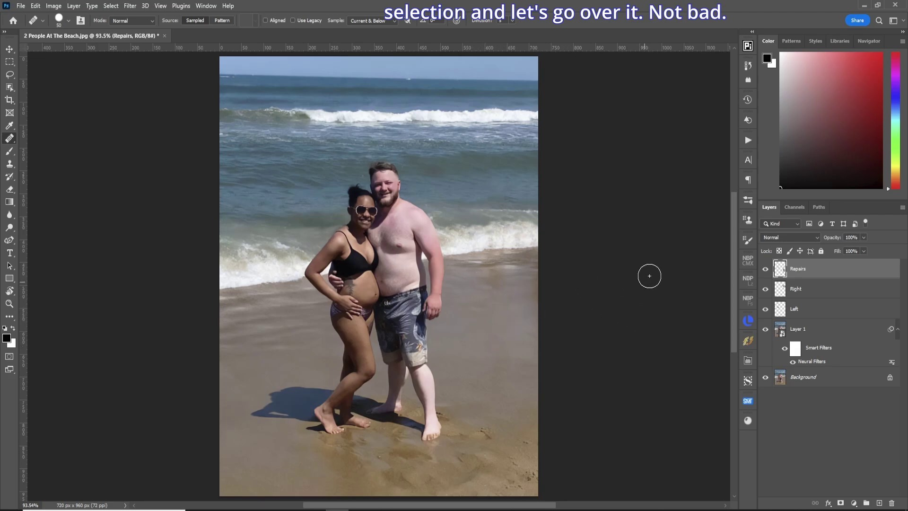
alt+click(263, 312)
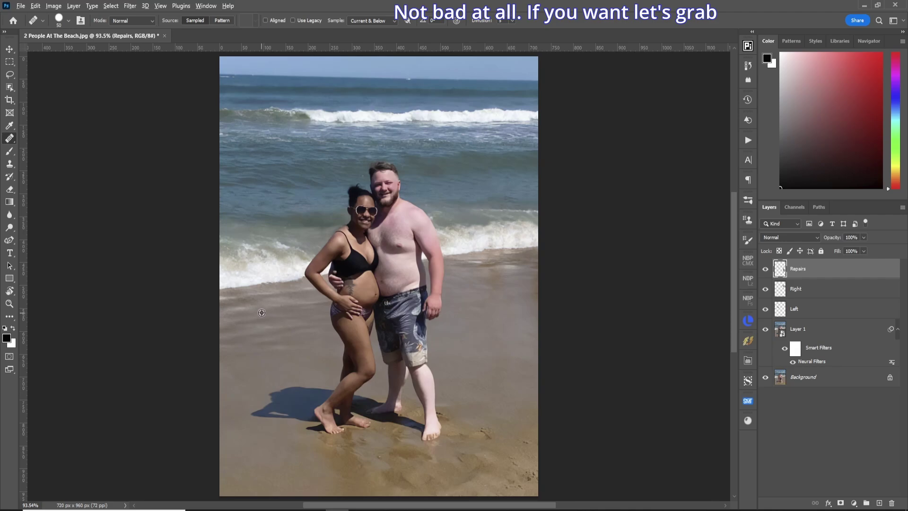
drag(489, 282, 492, 280)
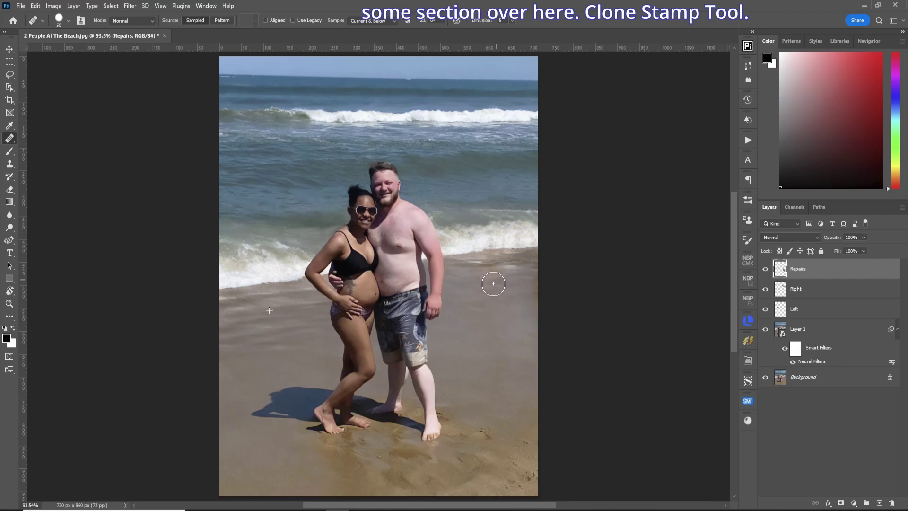
Sample clean sand beside the man and clone it over the uneven tones near the photo's right edge at 5% flow.
key(s)
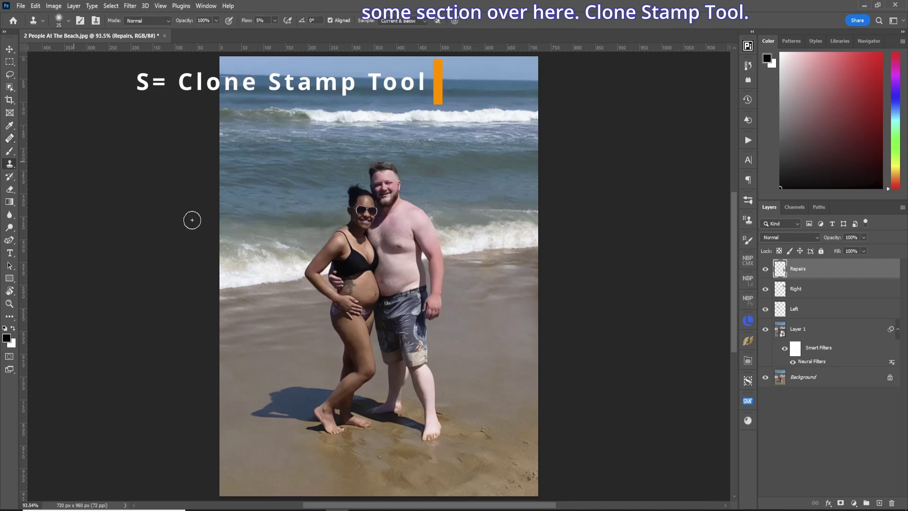
alt+click(493, 329)
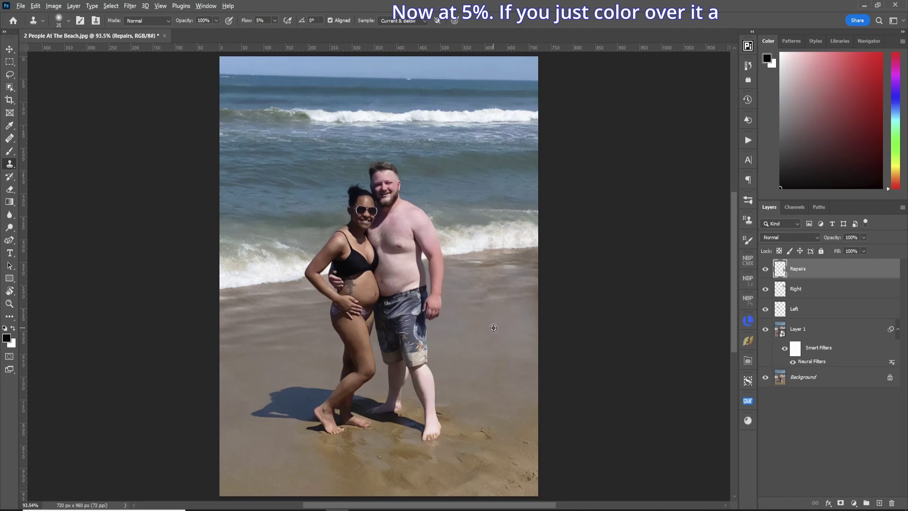
click(529, 292)
mouse_move(529, 292)
mouse_down()
mouse_move(494, 287)
mouse_move(468, 303)
mouse_move(516, 285)
mouse_move(506, 305)
mouse_move(528, 287)
mouse_up()
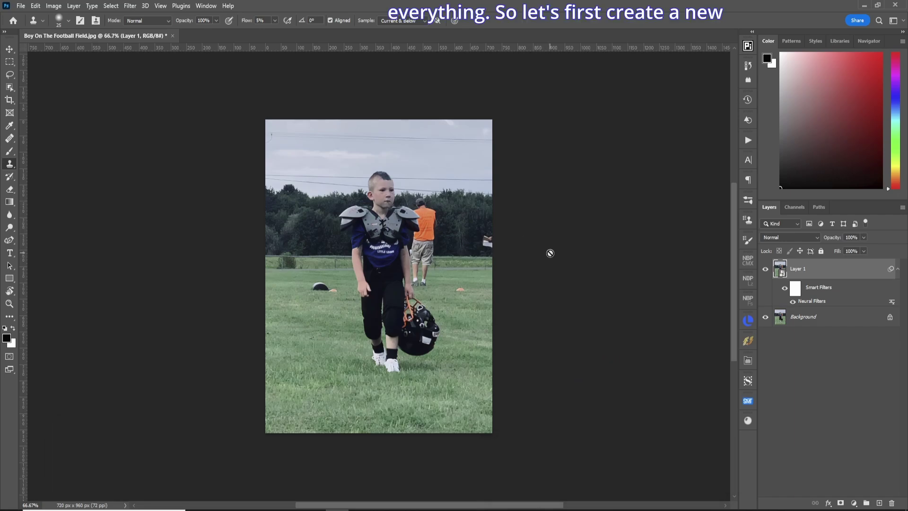
Create a new layer named Left above Layer 1 in the Boy On The Football Field photo.
key(ctrl+shift+n)
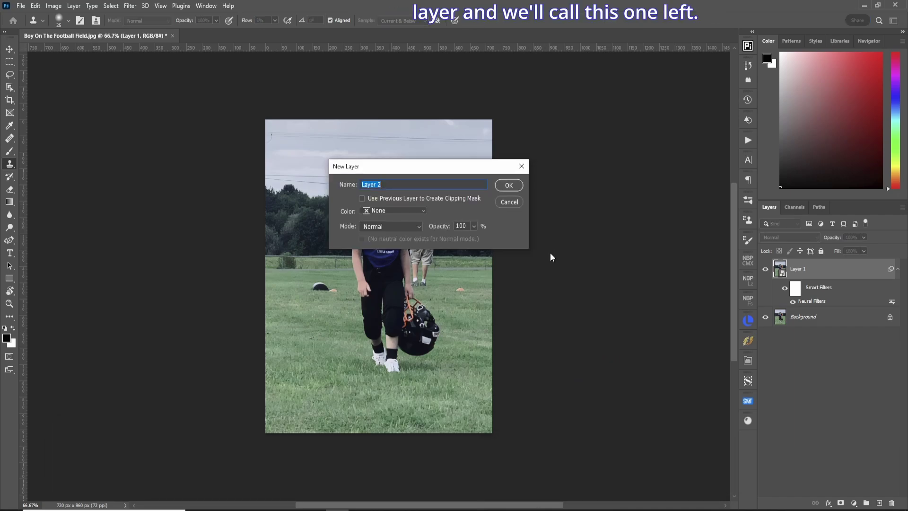
text(Left)
key(Return)
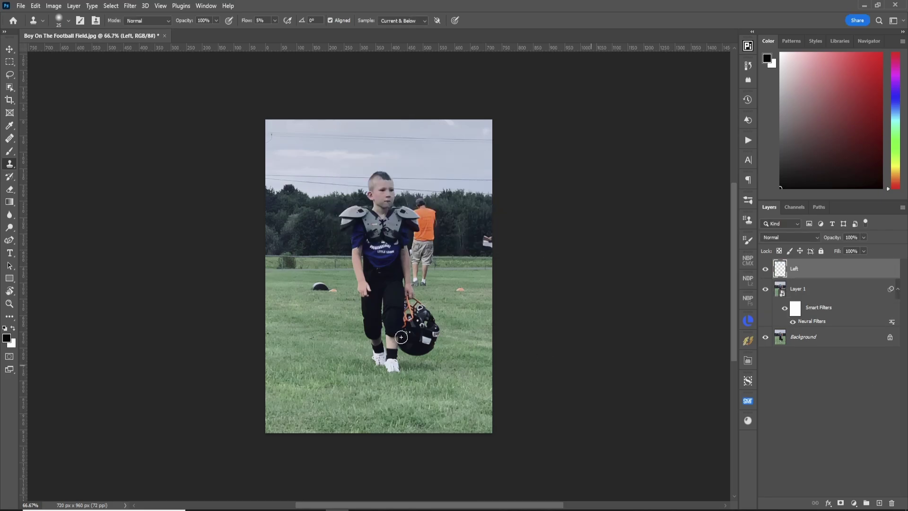
Remove the dark round object and orange marker from the grass left of the boy with a 25 px Content-Aware Spot Healing Brush.
click(14, 140)
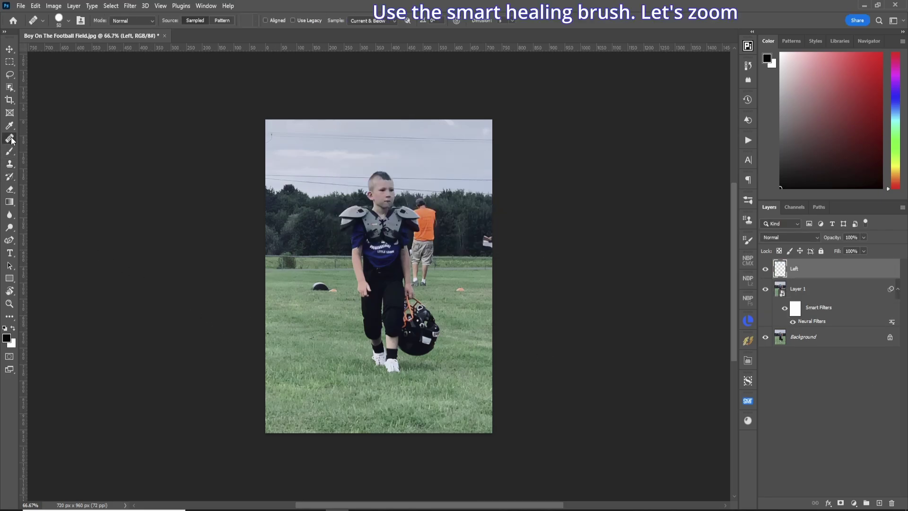
key(z)
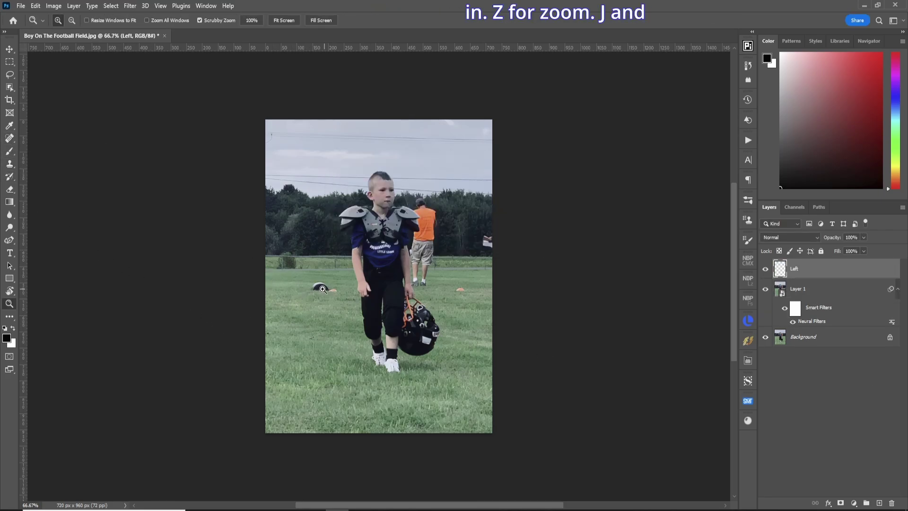
click(322, 289)
key(j)
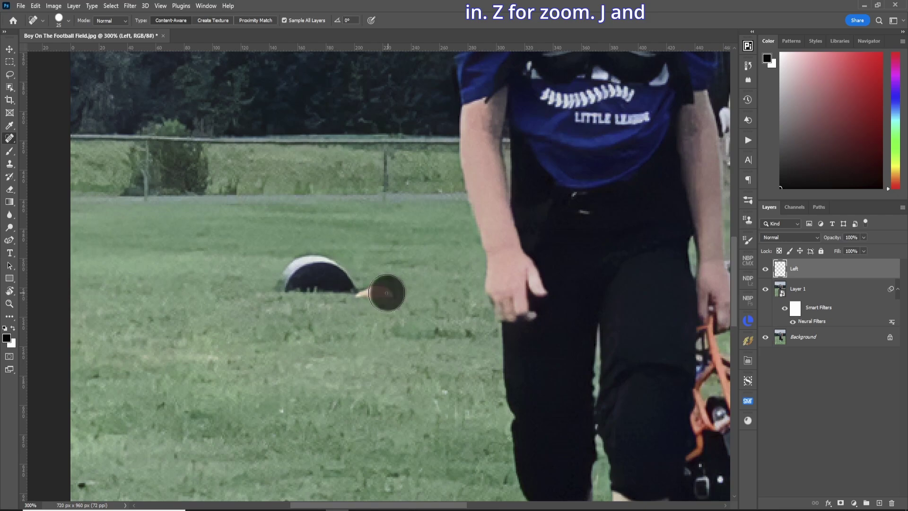
mouse_move(387, 293)
mouse_down()
mouse_move(319, 271)
mouse_move(301, 272)
mouse_move(298, 284)
mouse_move(327, 291)
mouse_up()
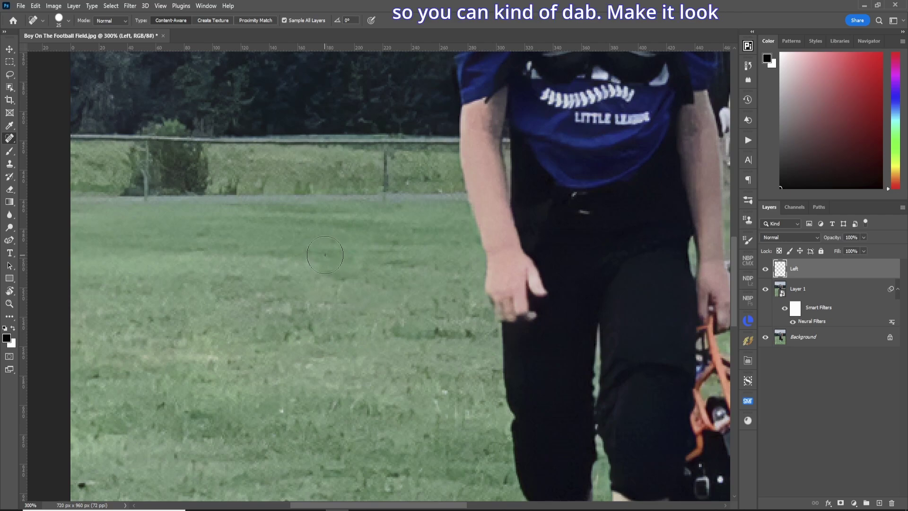
click(324, 255)
click(302, 257)
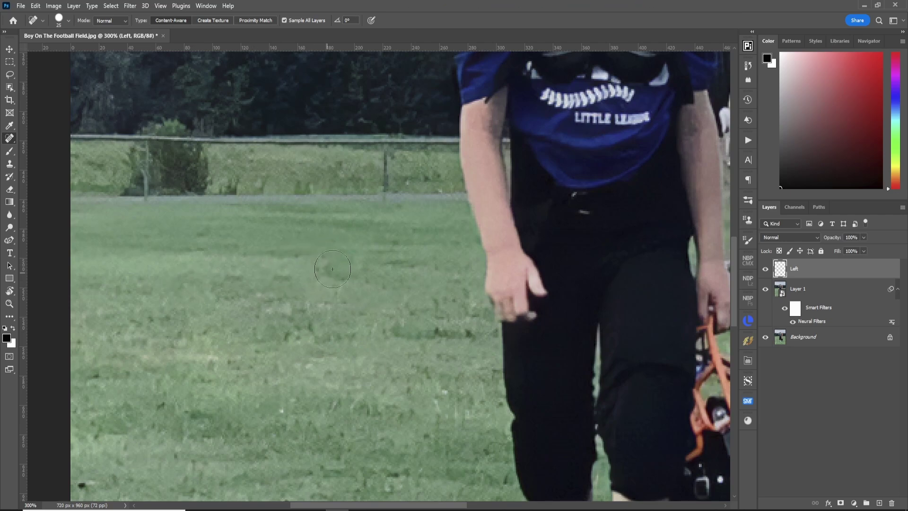
Create a new layer named Right above the Left layer.
scroll(629, 359, right, 5)
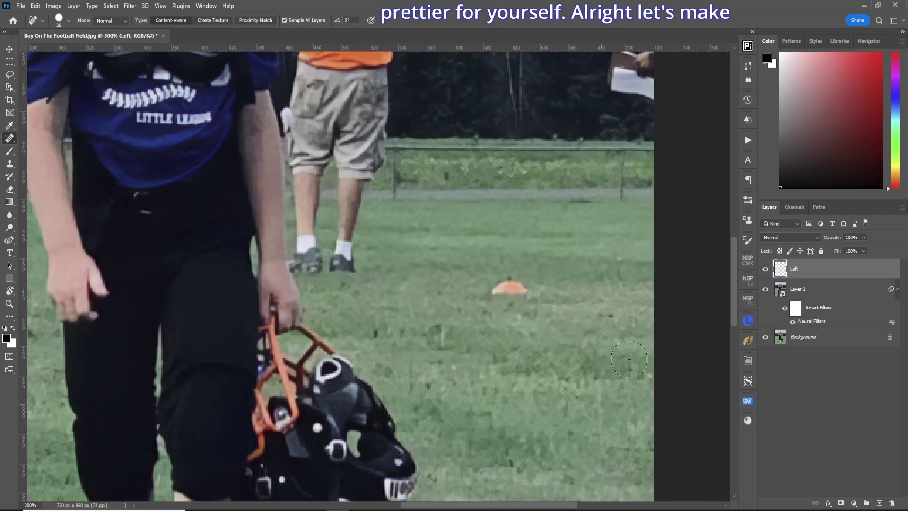
key(ctrl+shift+n)
text(R)
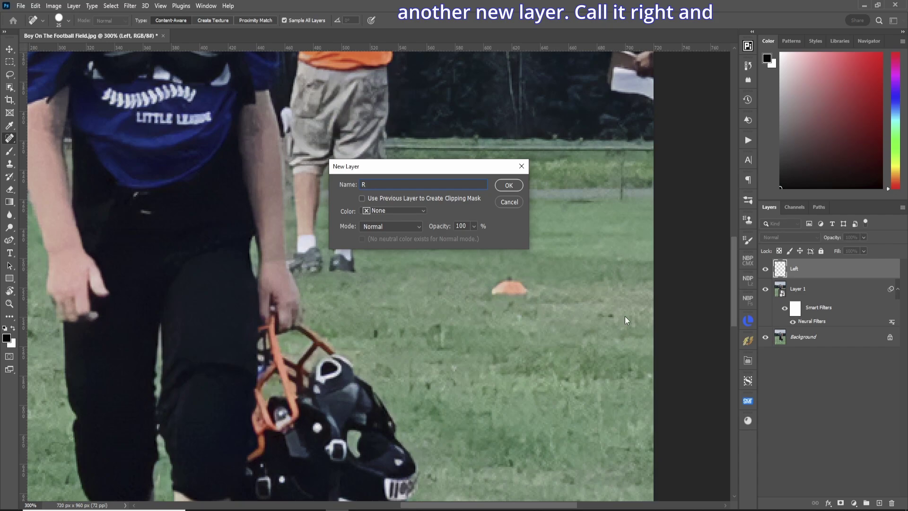
text(ight)
key(Return)
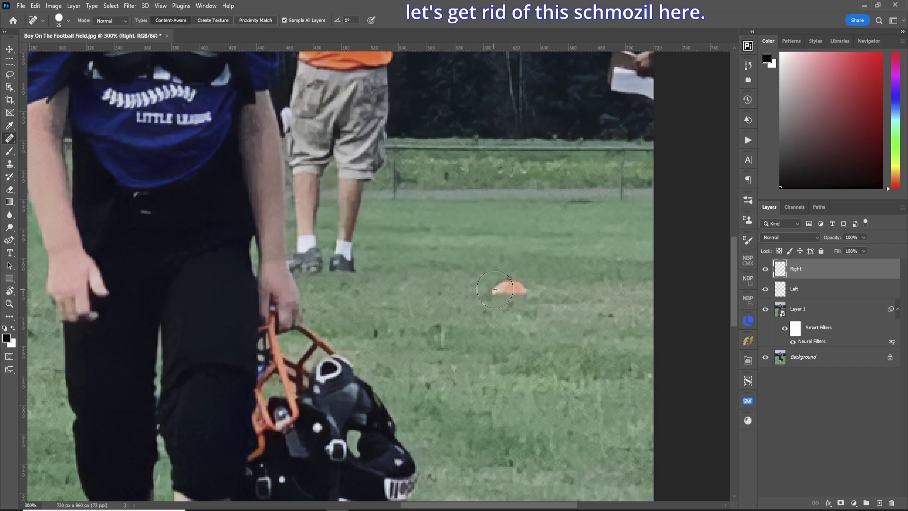
Heal away the orange marker on the grass right of the boy and the partial figure by the trees at the photo's right edge.
drag(498, 290, 516, 289)
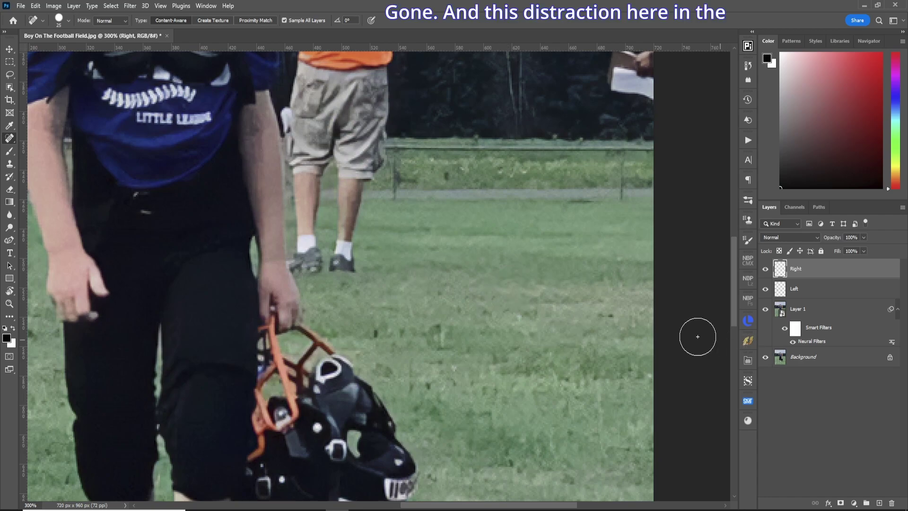
scroll(697, 336, up, 5)
mouse_move(673, 273)
mouse_down()
mouse_move(619, 270)
mouse_move(610, 290)
mouse_move(635, 304)
mouse_move(659, 289)
mouse_up()
scroll(696, 298, up, 3)
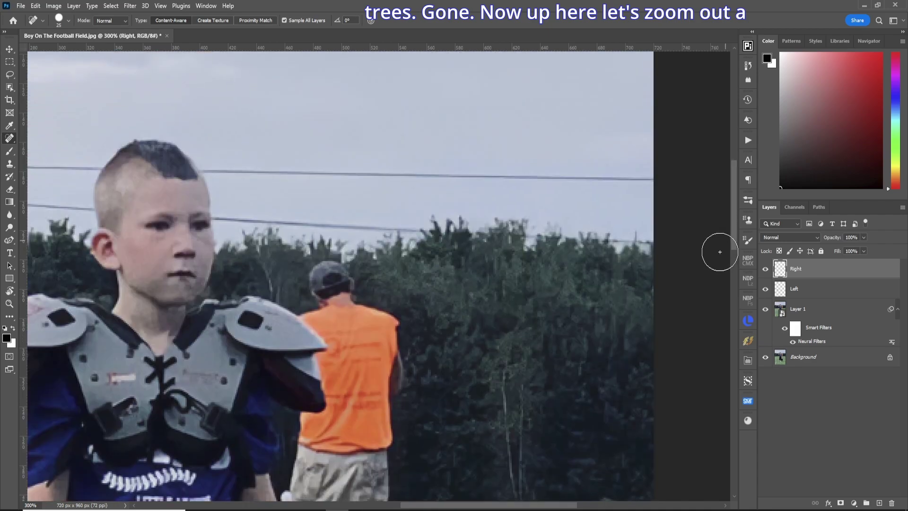
Create a new layer named Wiring above the Right layer.
key(ctrl+minus)
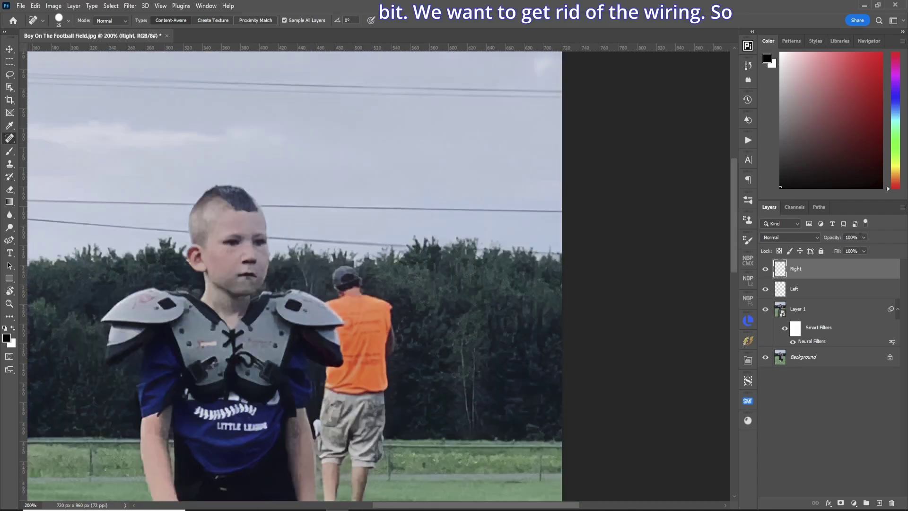
drag(471, 507, 419, 507)
key(ctrl+minus)
key(ctrl+shift+n)
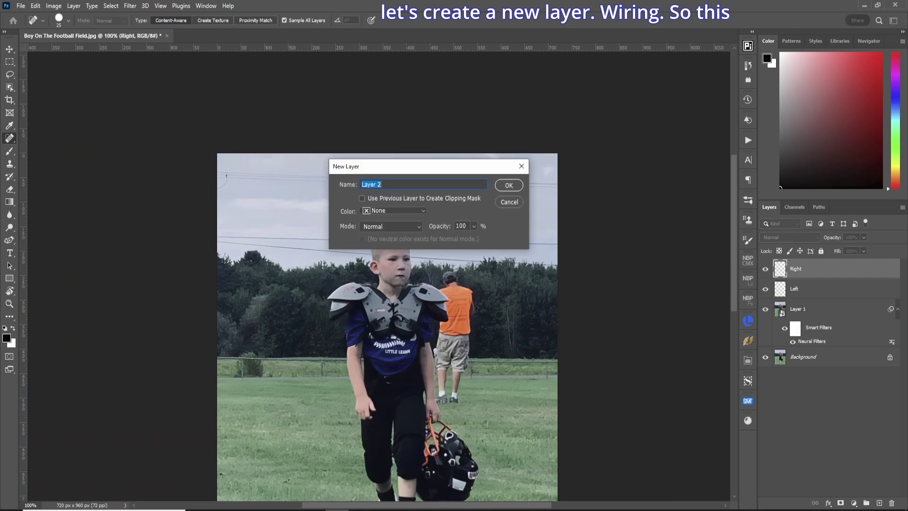
key(Return)
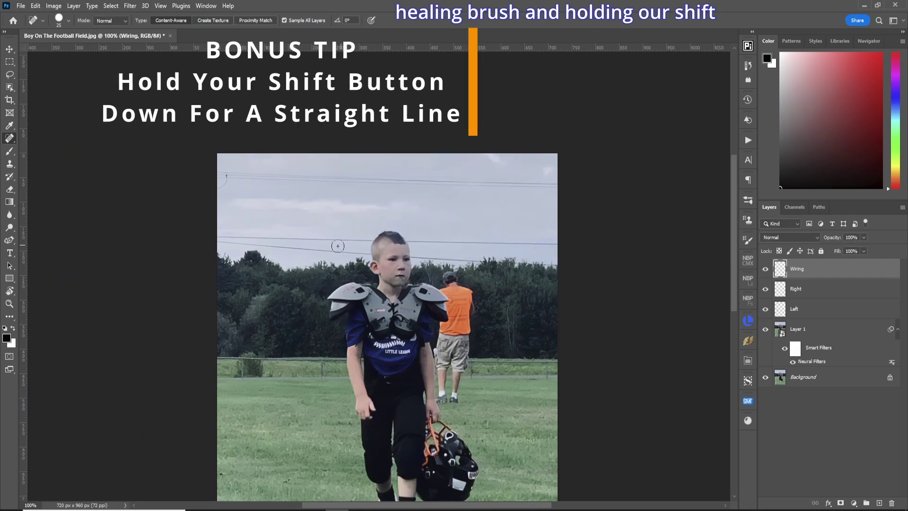
Remove the two lower wires left of the boy's head with straight strokes of a 15 px Spot Healing Brush, including leftover fragments.
key(z)
click(318, 248)
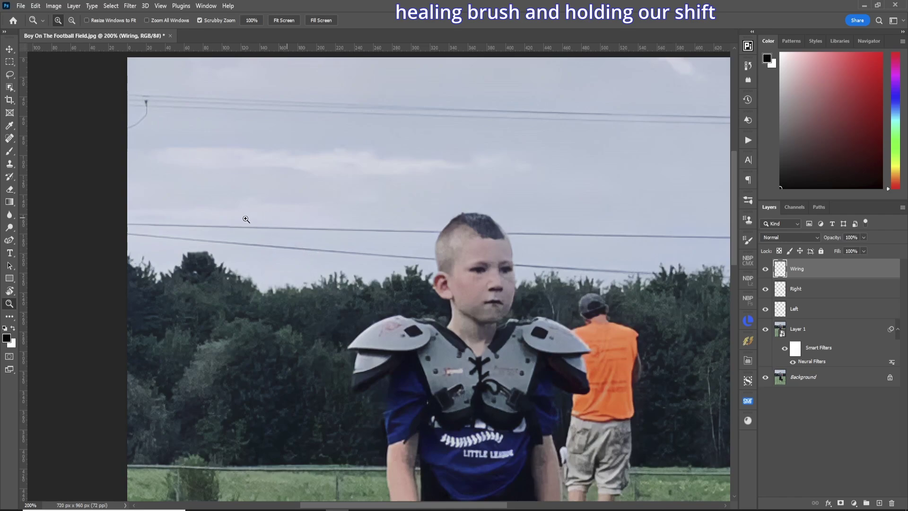
key(j)
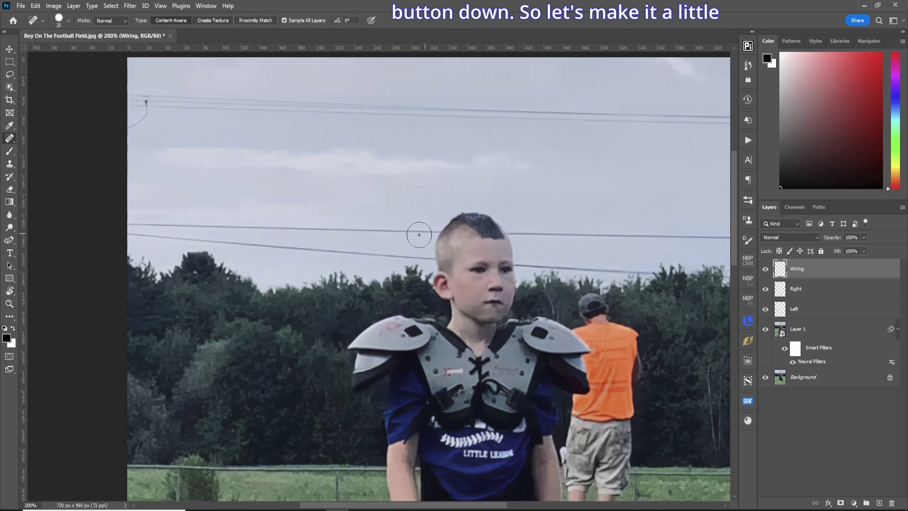
key(bracketleft)
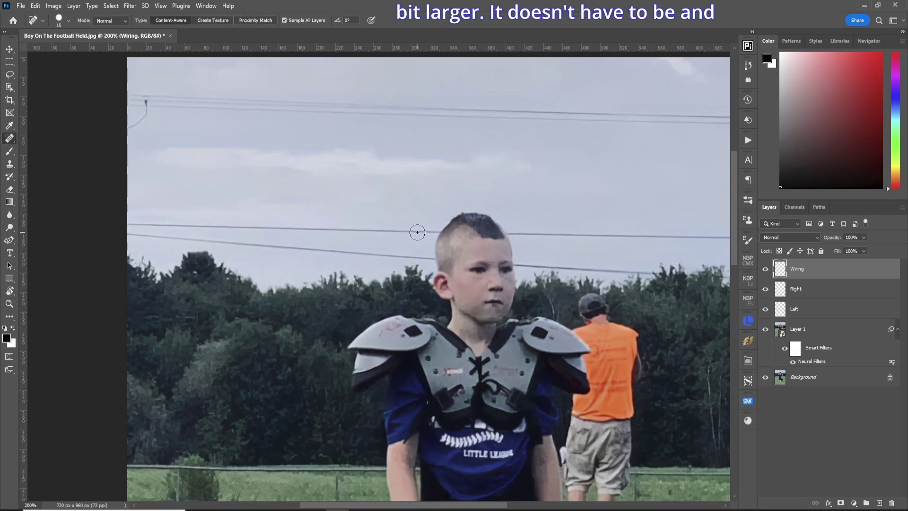
key(bracketleft)
key(bracketright)
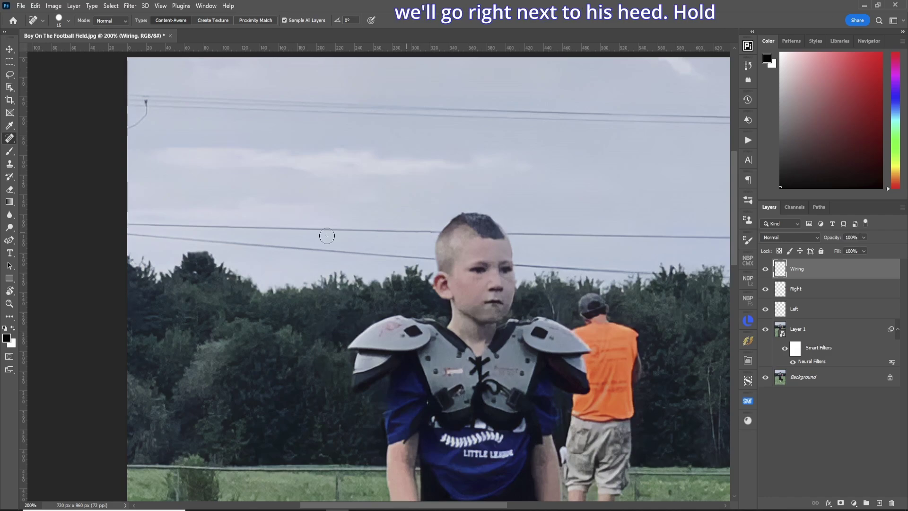
click(127, 224)
shift+click(428, 232)
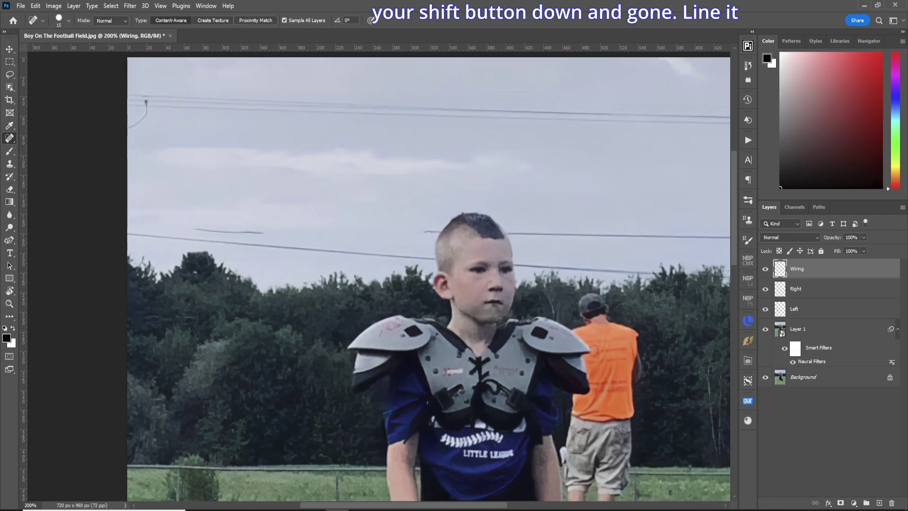
drag(260, 233, 201, 231)
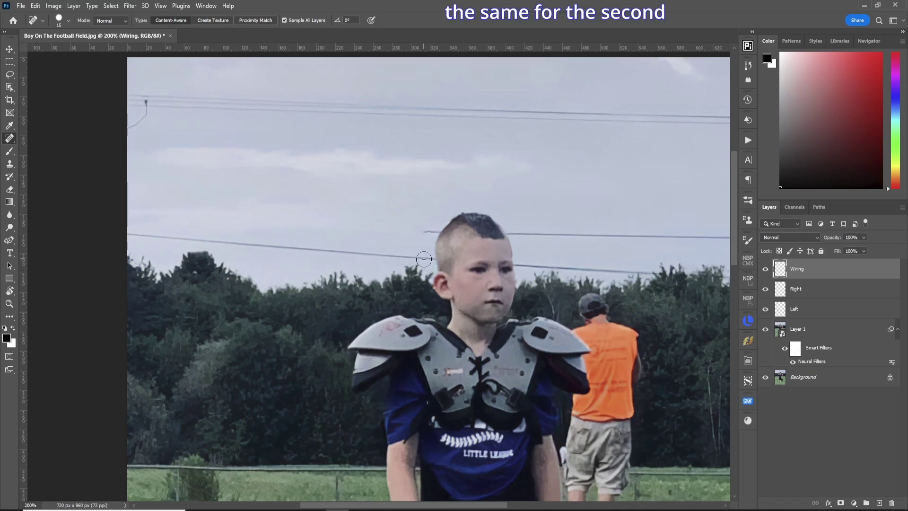
shift+click(129, 235)
Remove the two lower wires right of the boy's head with straight Spot Healing strokes, leaving the short pieces touching his head.
scroll(469, 482, right, 3)
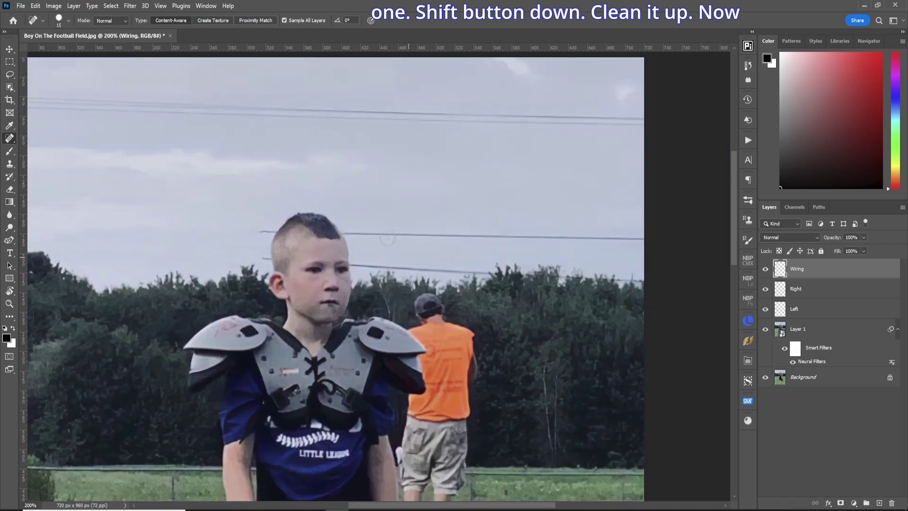
click(360, 234)
shift+click(641, 241)
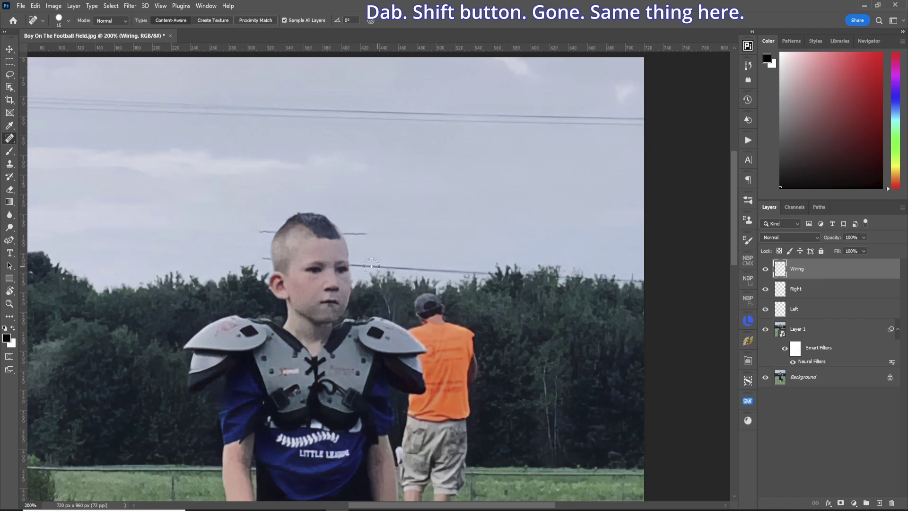
click(357, 264)
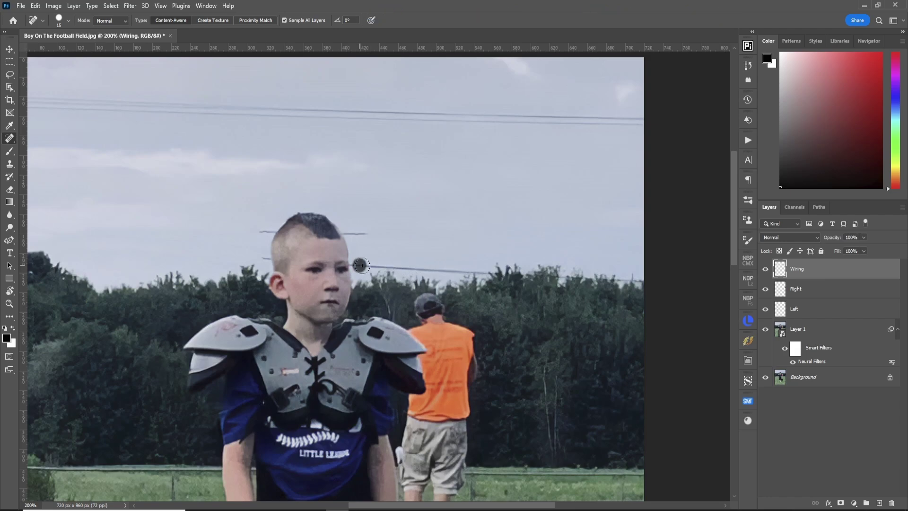
shift+click(483, 272)
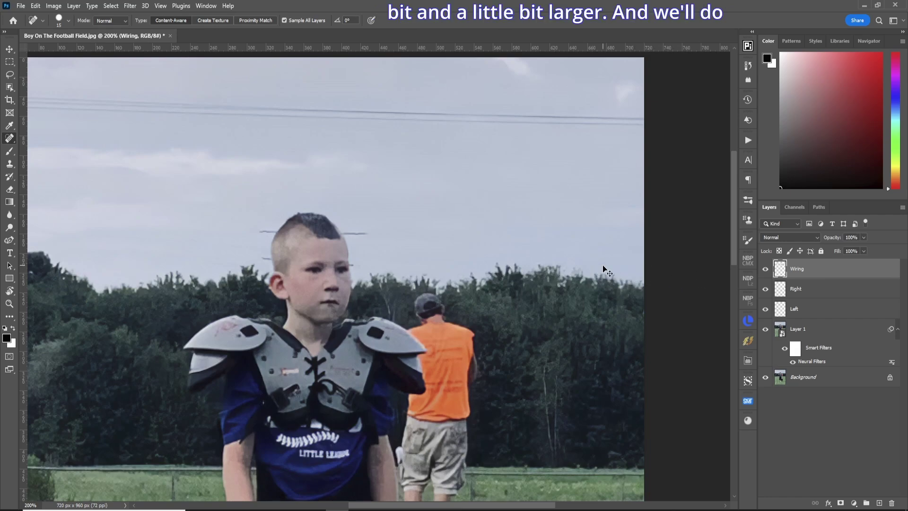
Heal away the upper pair of wires across the whole sky with a 25 px brush, plus the hanging wire at the photo's left edge.
key(ctrl+minus)
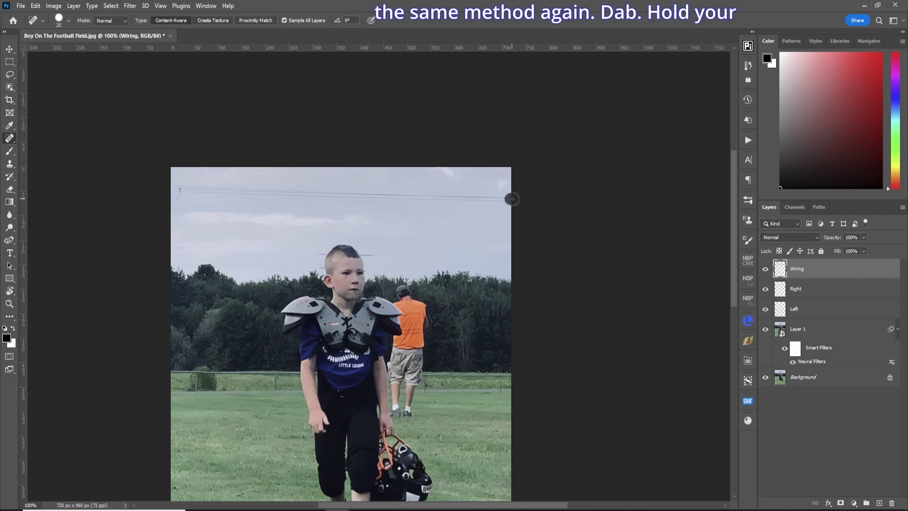
shift+click(172, 187)
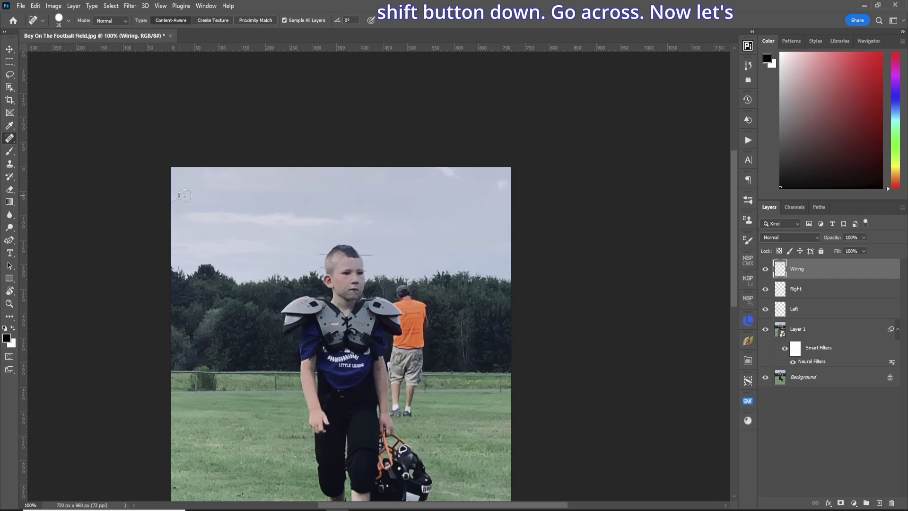
drag(184, 193, 69, 223)
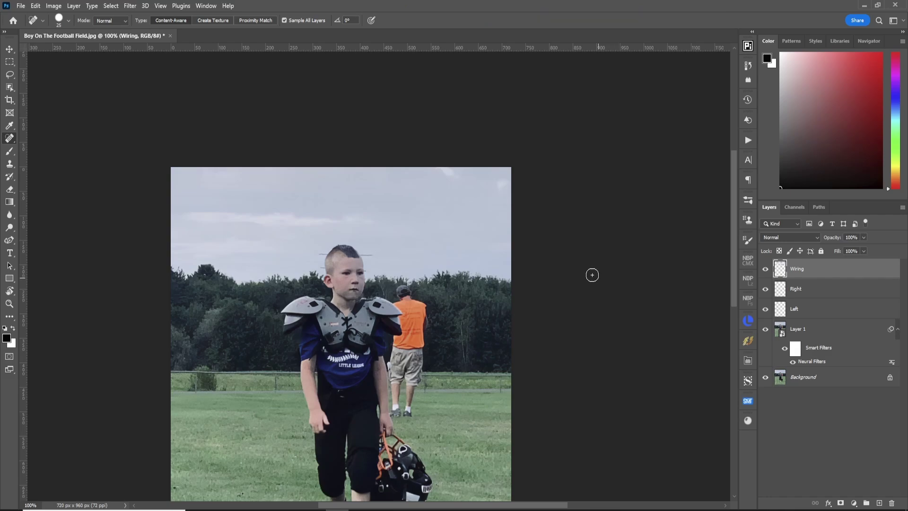
Select the boy in the shoulder pads with the Object Selection Tool.
key(z)
click(349, 282)
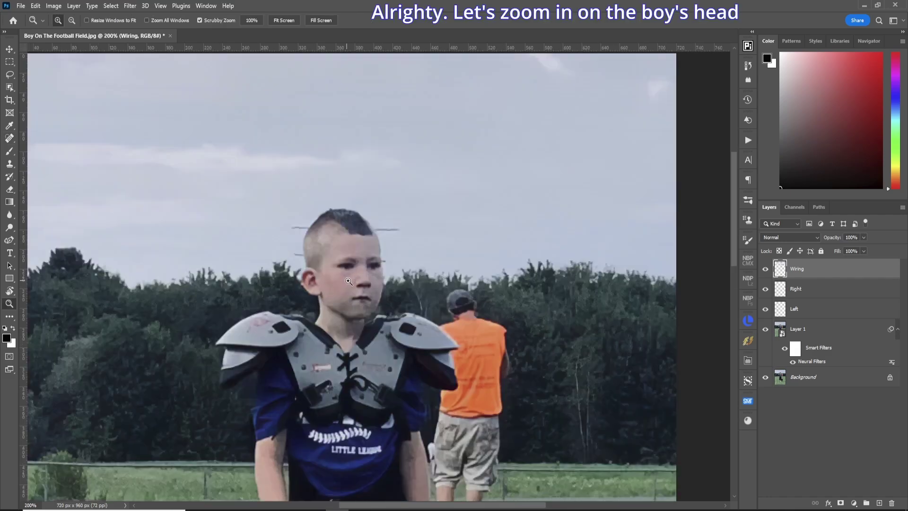
click(350, 283)
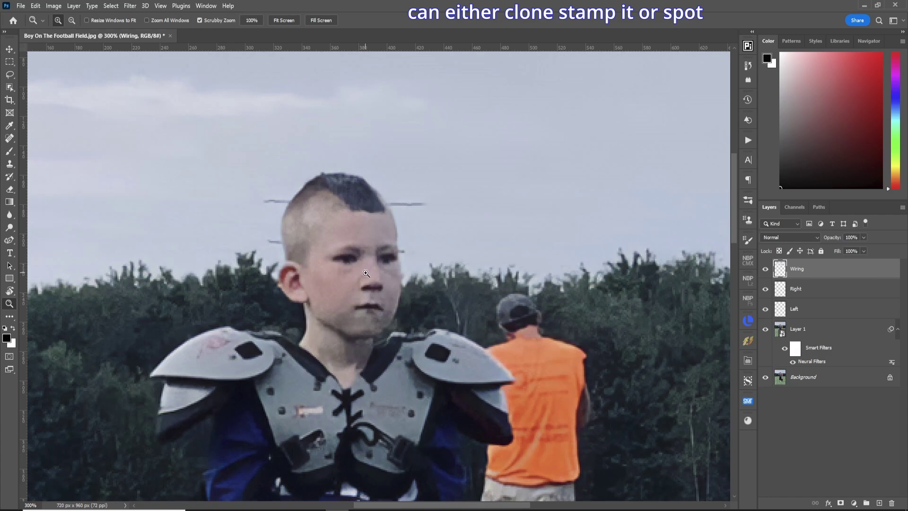
click(10, 88)
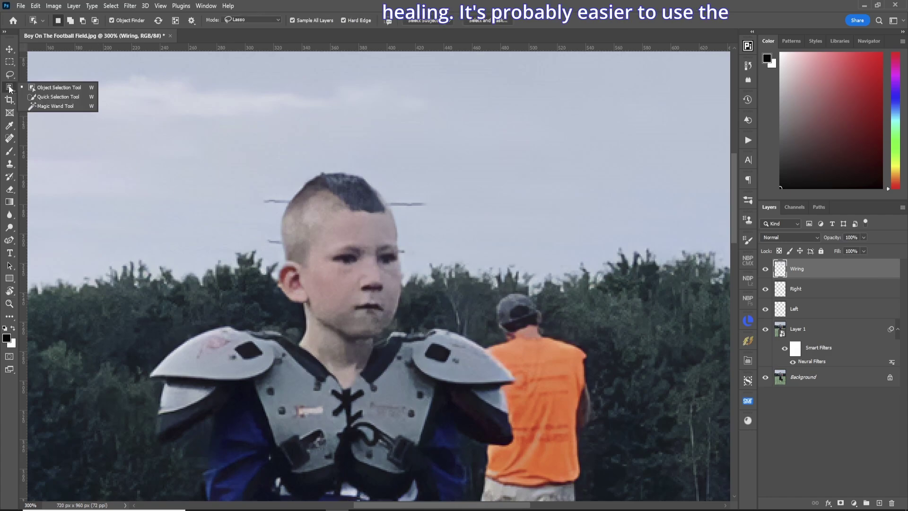
click(53, 87)
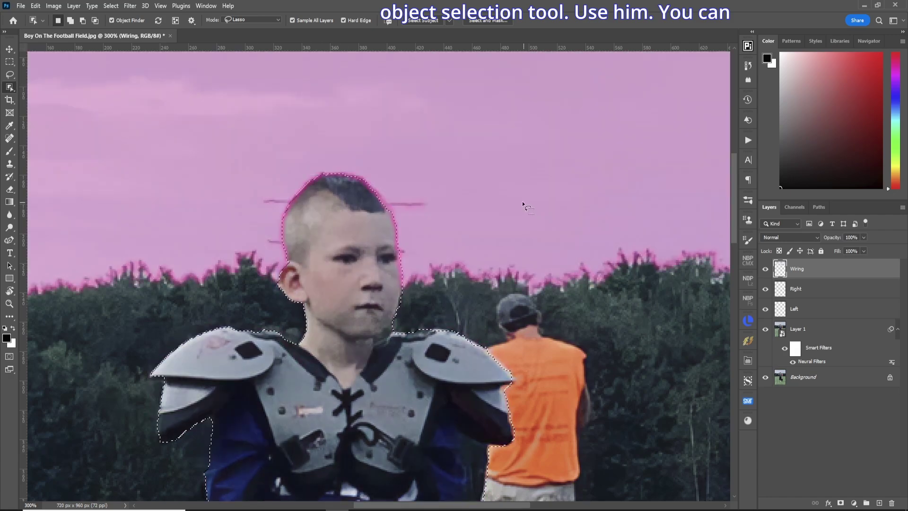
Refine the boy's selection in Quick Mask by painting white with a small brush along the edge of his hair and head.
key(b)
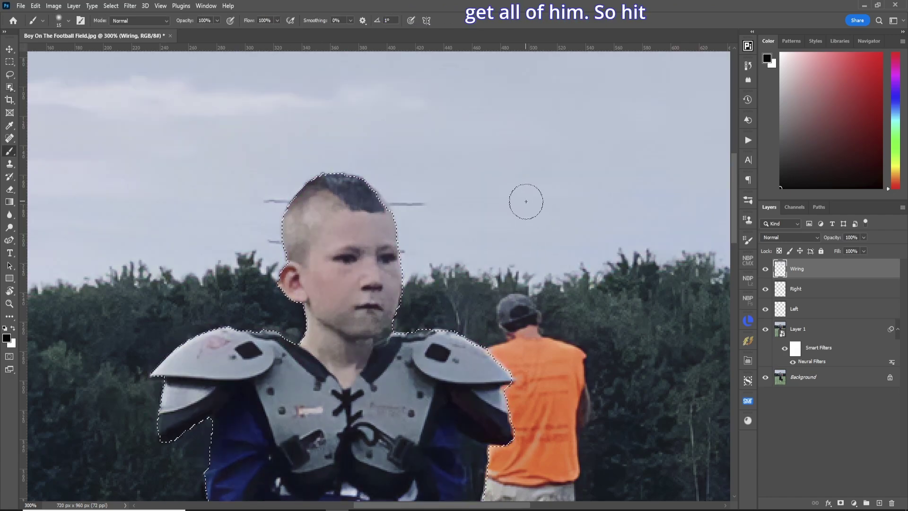
key(q)
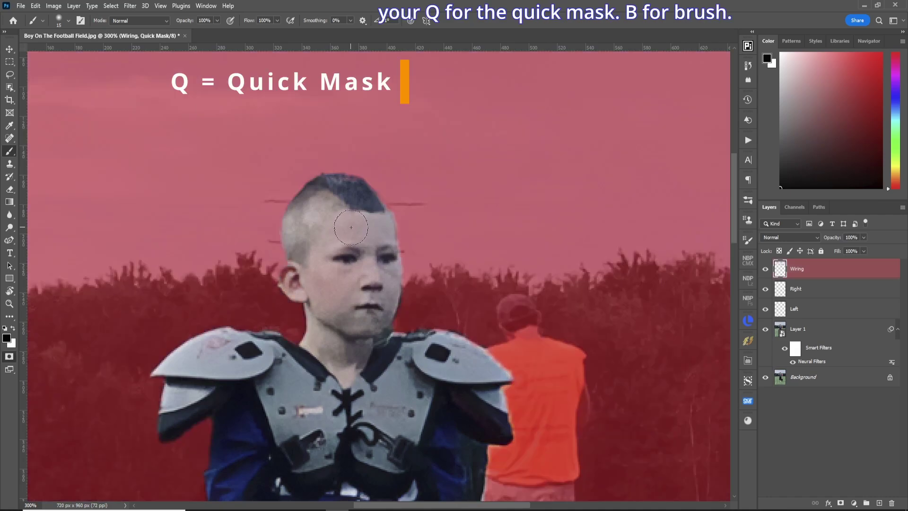
key(bracketleft)
key(bracketleft)
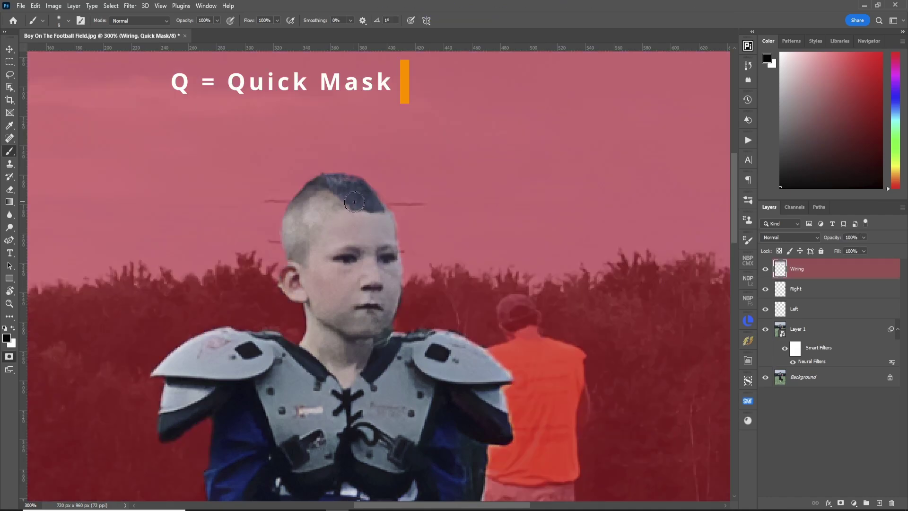
key(x)
drag(349, 184, 385, 208)
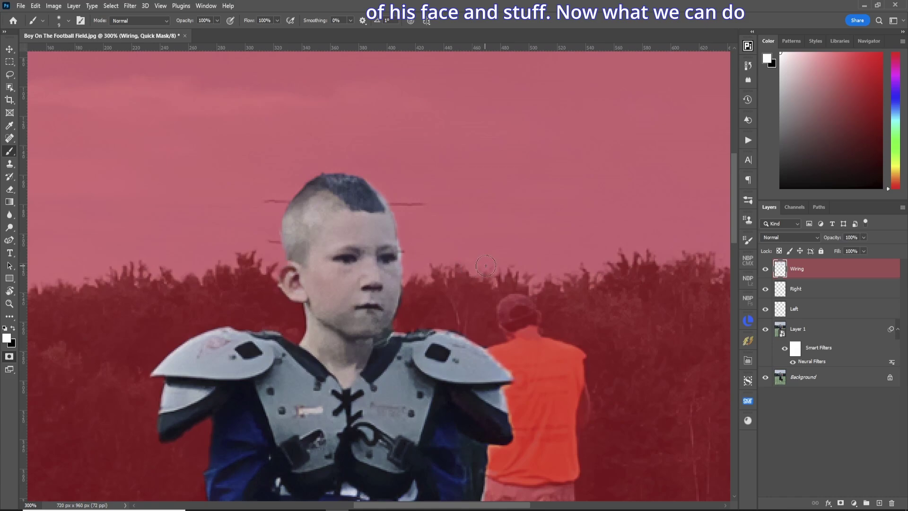
key(q)
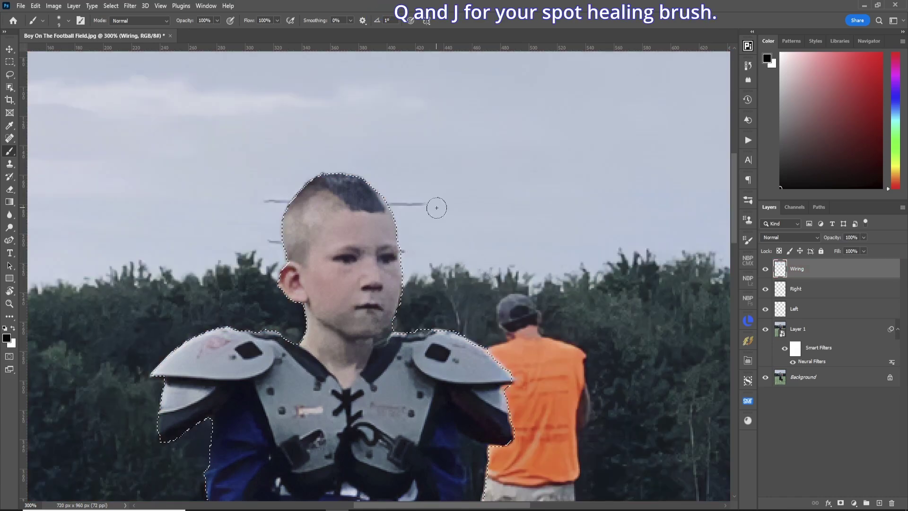
With the boy's selection inverted, heal away the leftover wire stubs on both sides of his head and clear the selection.
key(j)
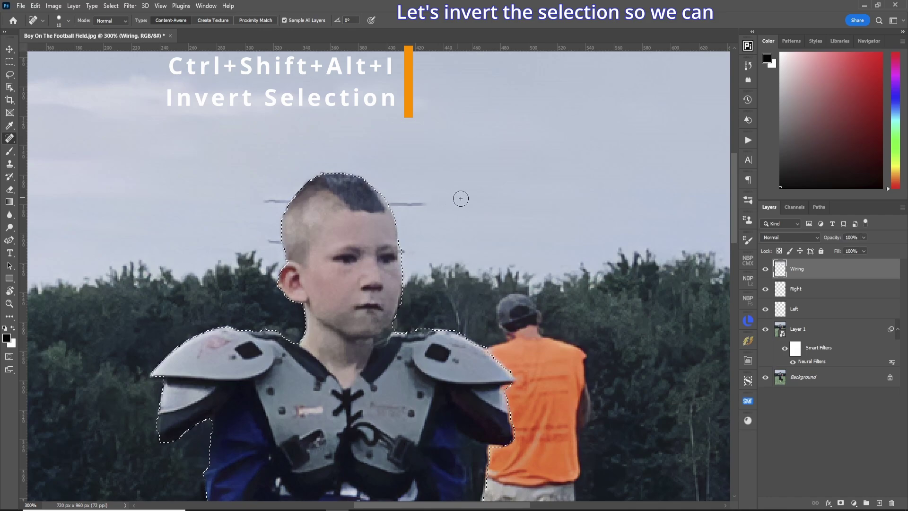
drag(428, 205, 387, 204)
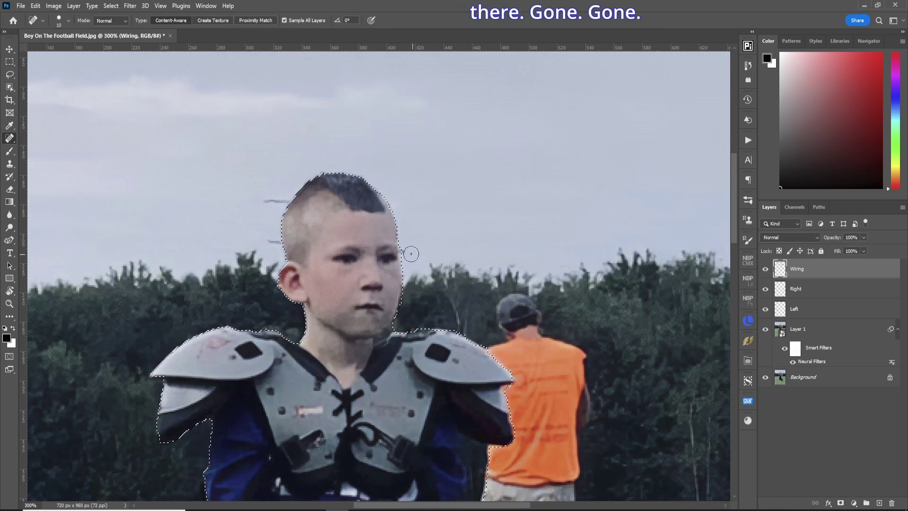
drag(273, 201, 261, 199)
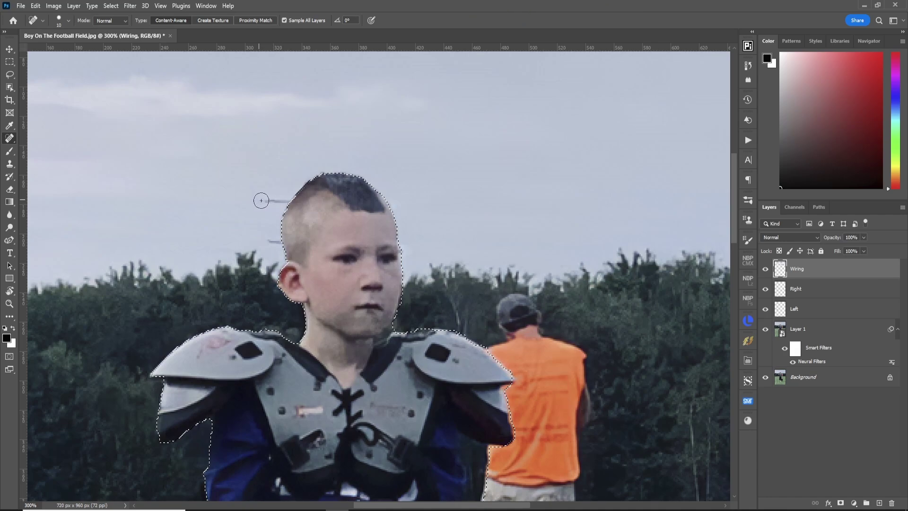
drag(271, 238, 275, 247)
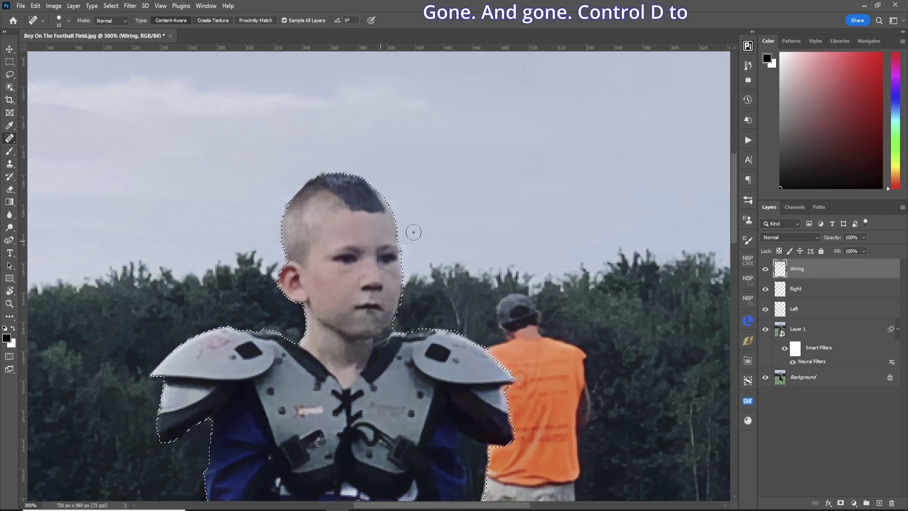
key(ctrl+d)
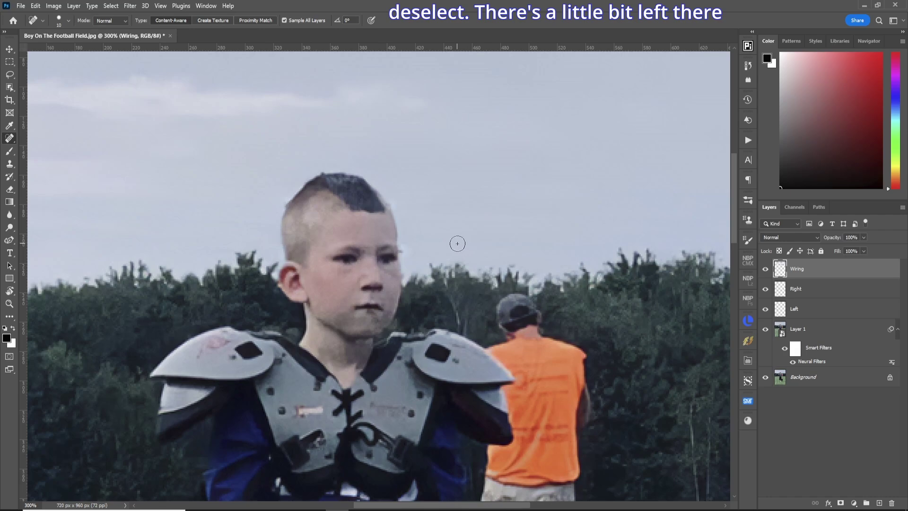
Clone nearby sky at 5% flow over the small wire remnant beside the boy's eye using a small brush.
key(s)
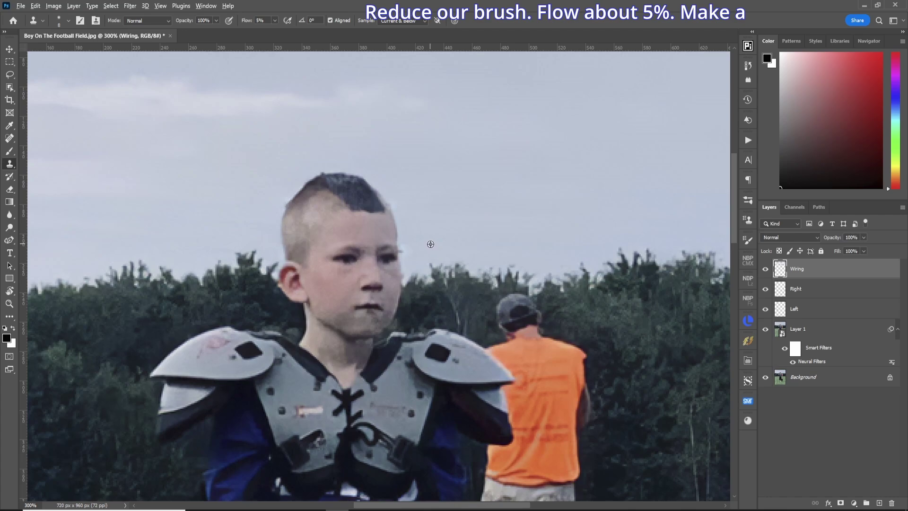
alt+click(430, 244)
drag(414, 251, 411, 250)
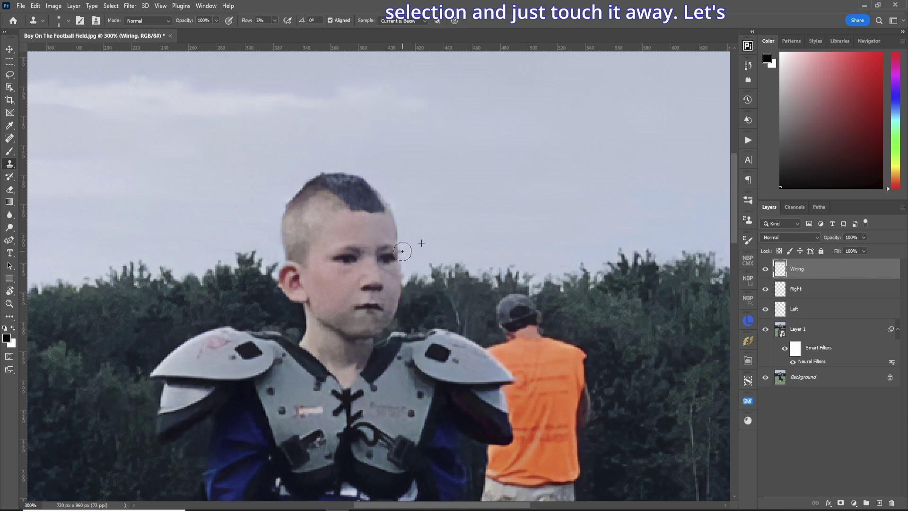
Select the whole boy with the Object Selection Tool.
key(ctrl+0)
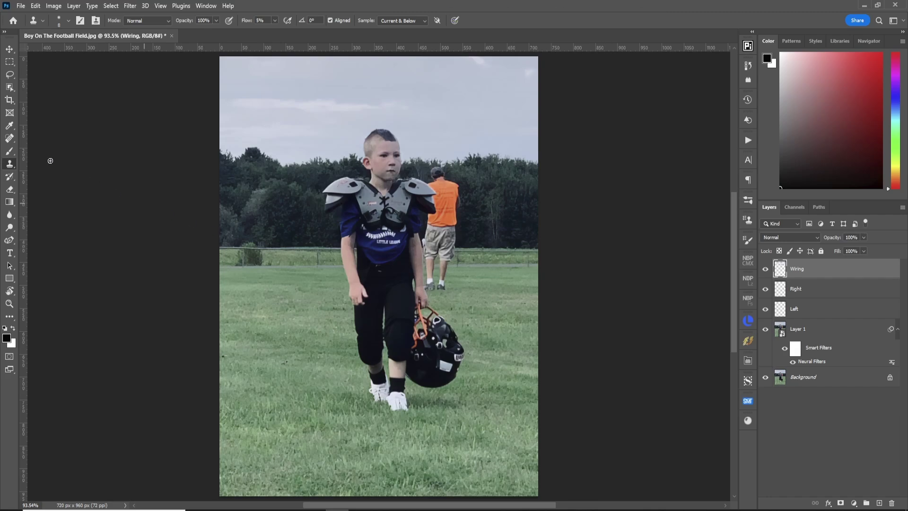
right_click(10, 89)
click(64, 87)
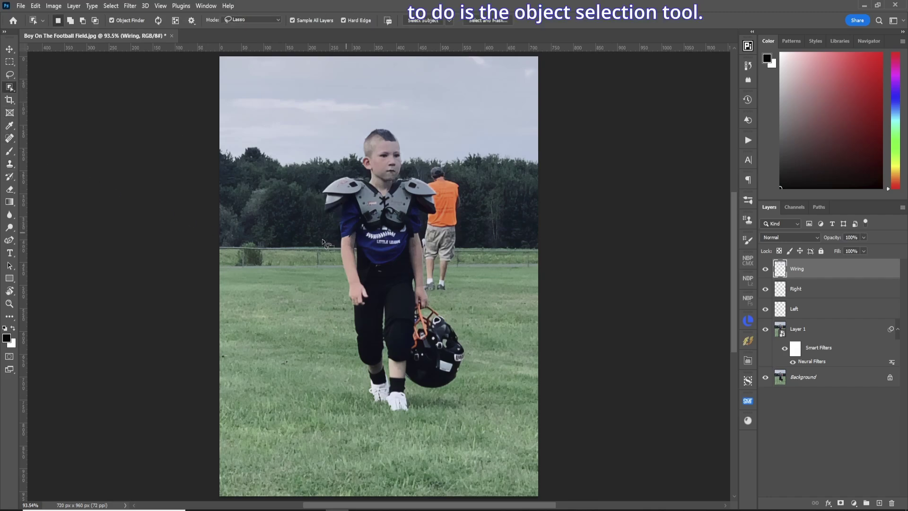
click(385, 232)
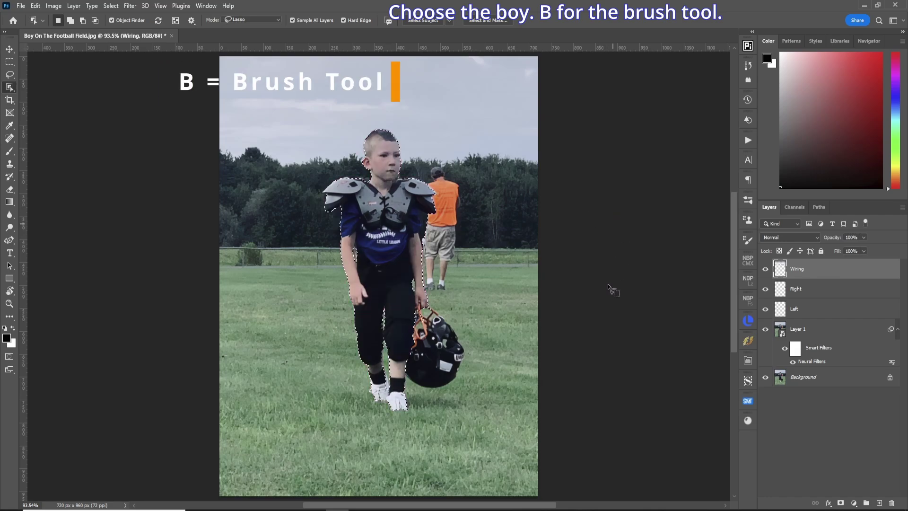
Expand the boy's selection by 2 pixels.
key(b)
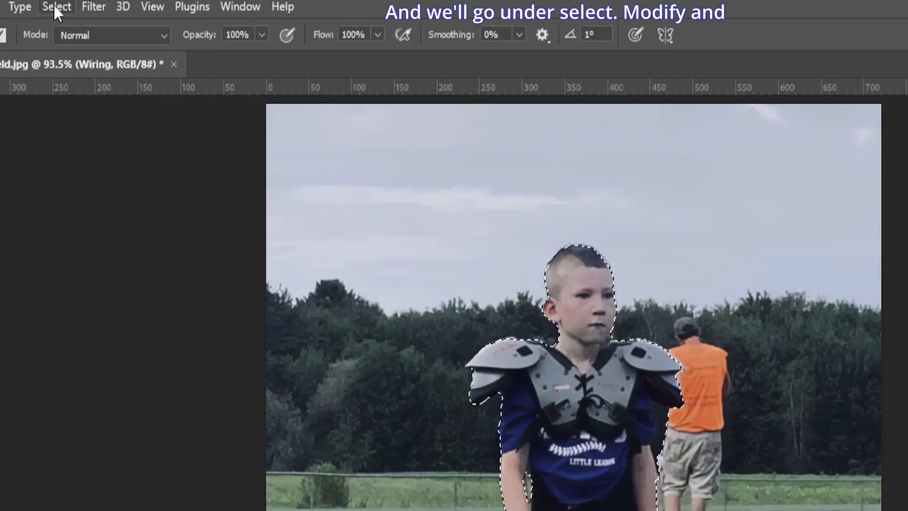
click(110, 5)
mouse_move(166, 290)
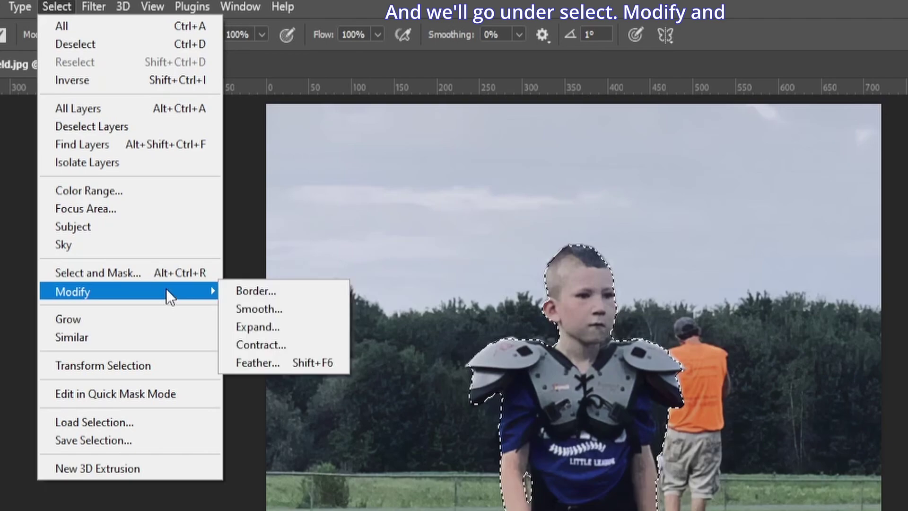
click(277, 326)
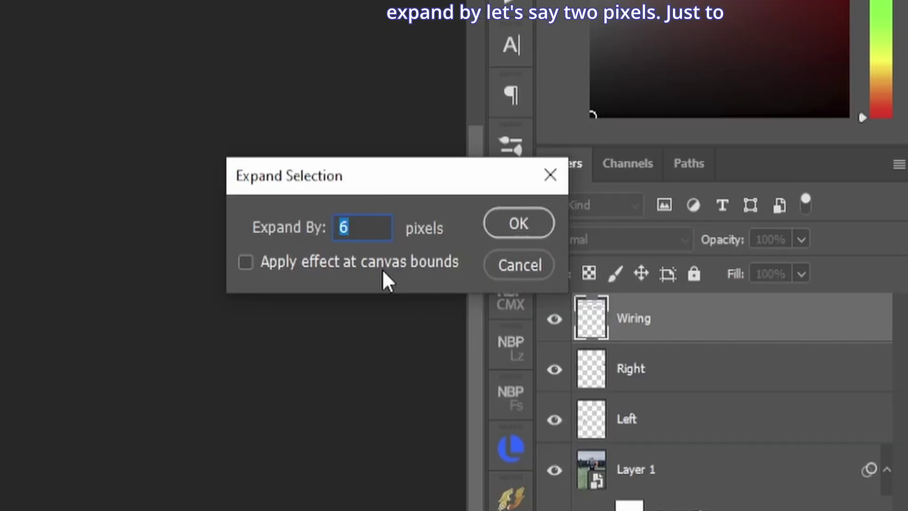
text(2)
key(Return)
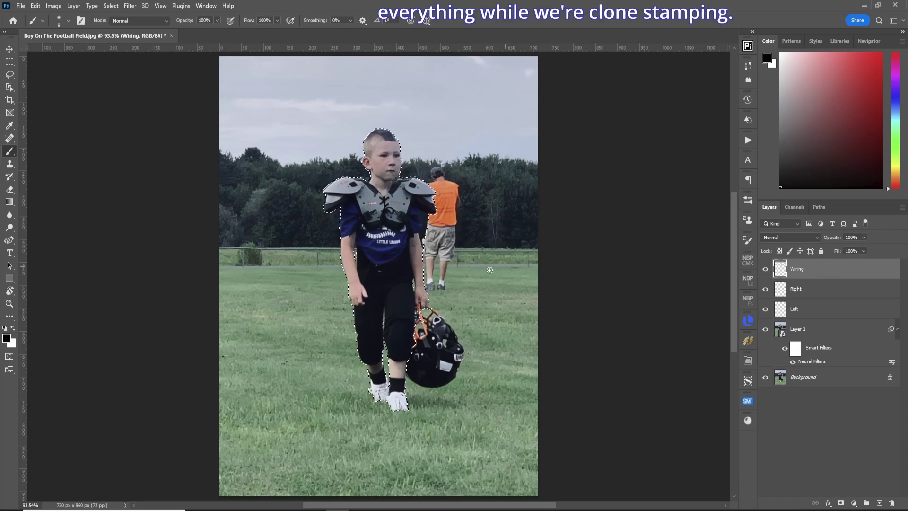
Add a new layer named Man Right and set the Clone Stamp Tool's flow to 25%.
key(ctrl+shift+n)
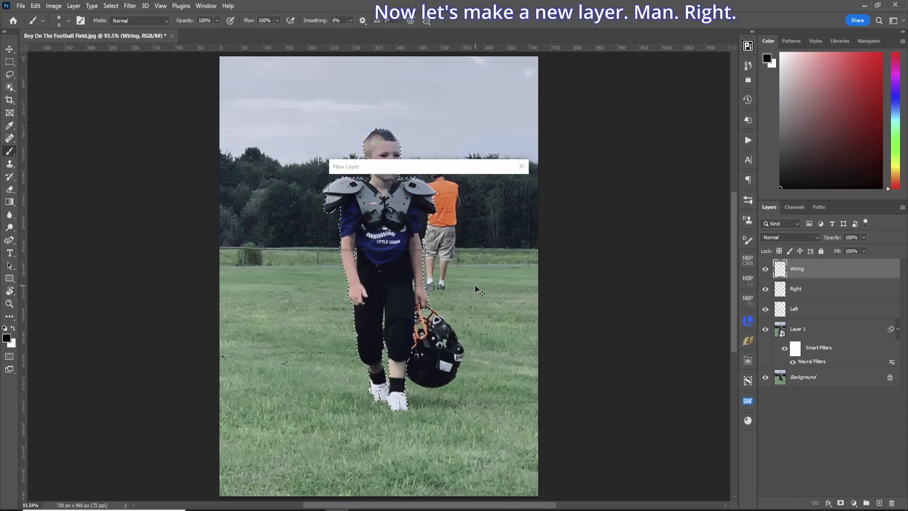
text(Man )
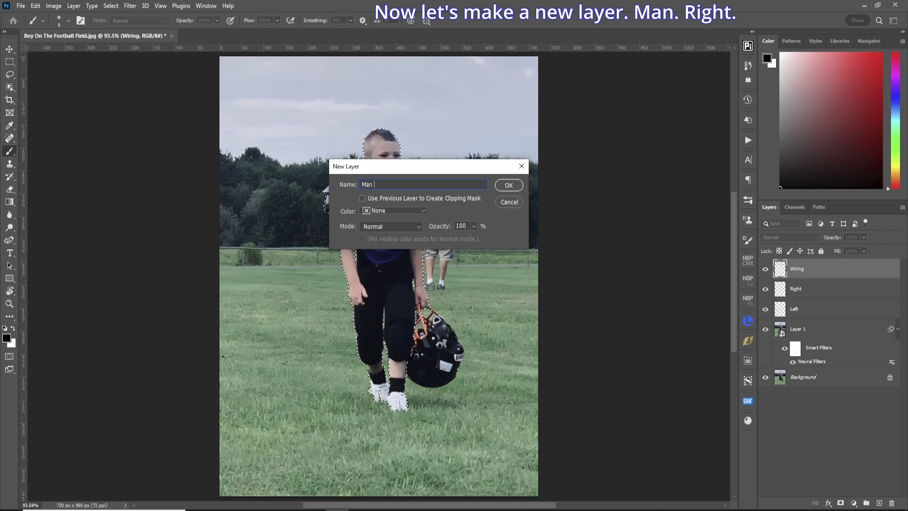
text(Right)
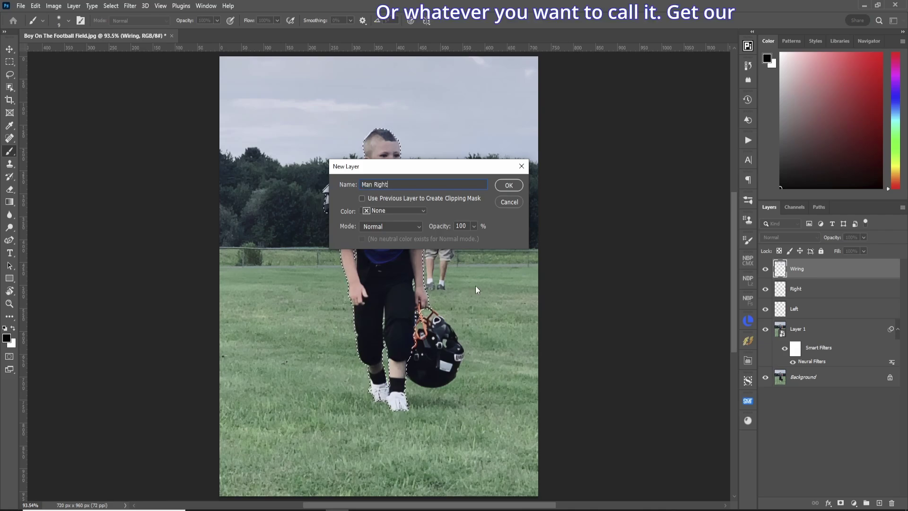
key(Return)
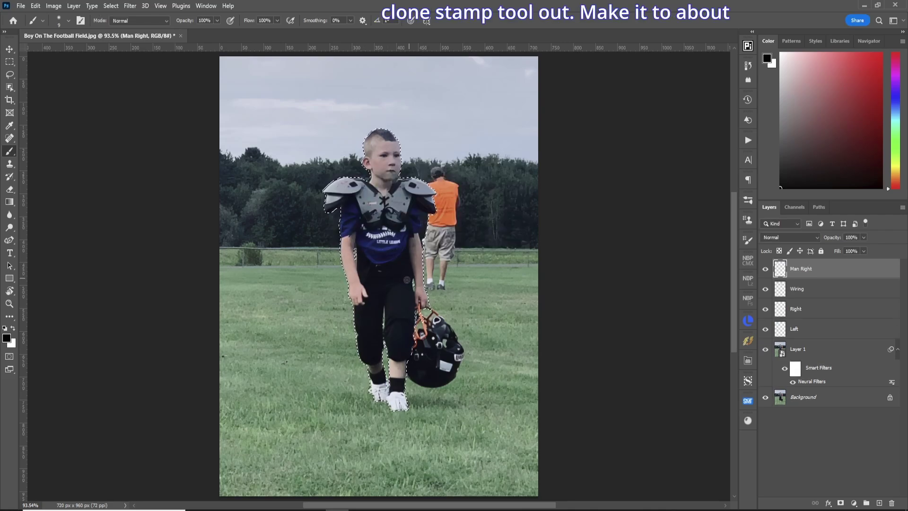
key(s)
click(261, 20)
text(5)
key(Return)
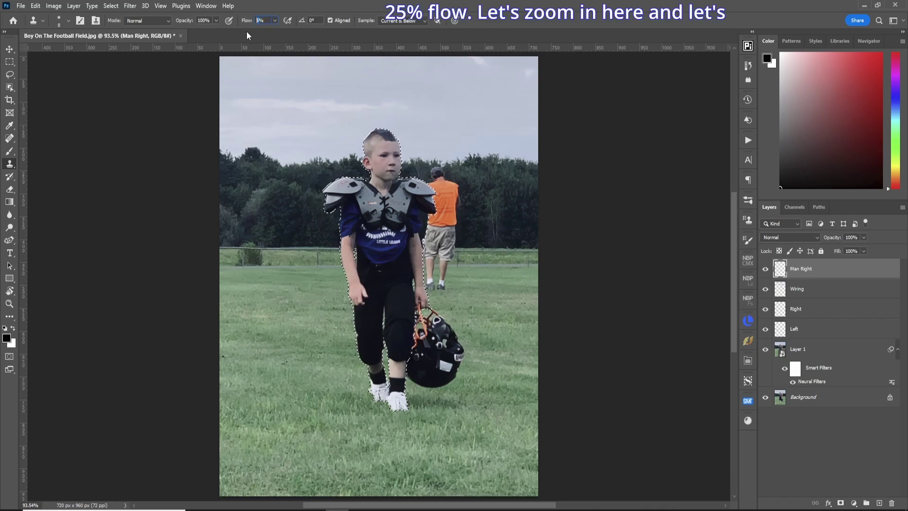
text(25)
key(Return)
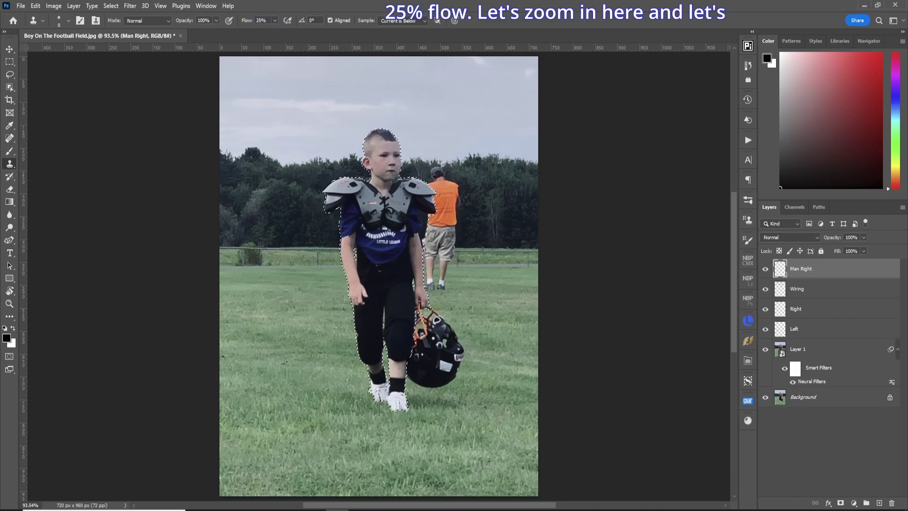
Invert the selection and clone grass with a 10 px brush over the shoe and lower leg farther from the boy.
key(z)
drag(454, 290, 456, 294)
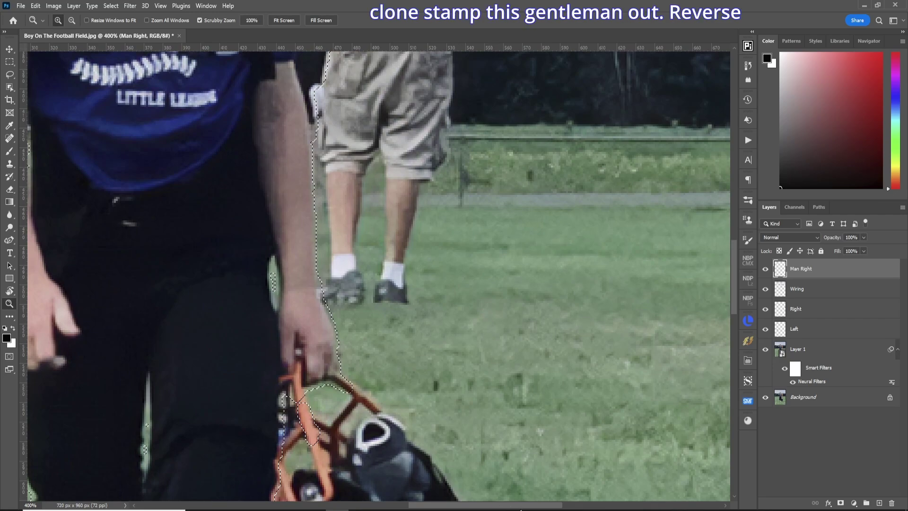
scroll(521, 502, left, 5)
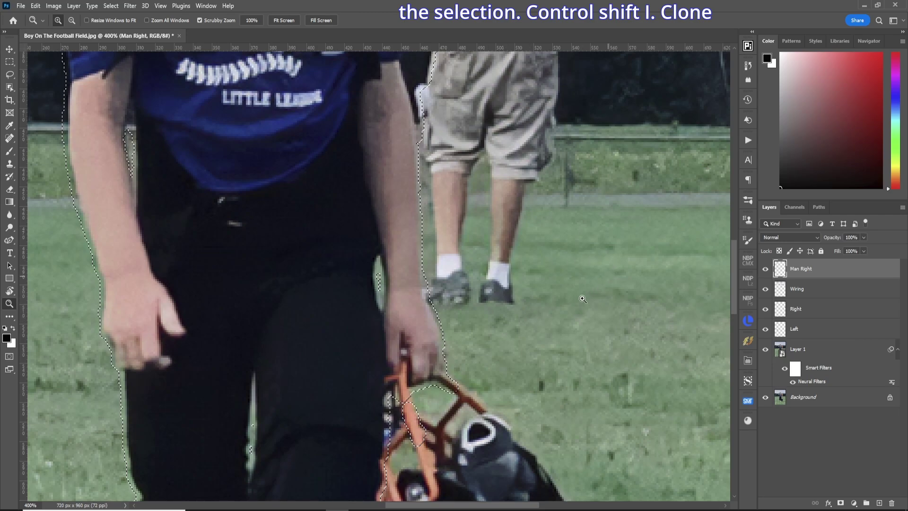
key(s)
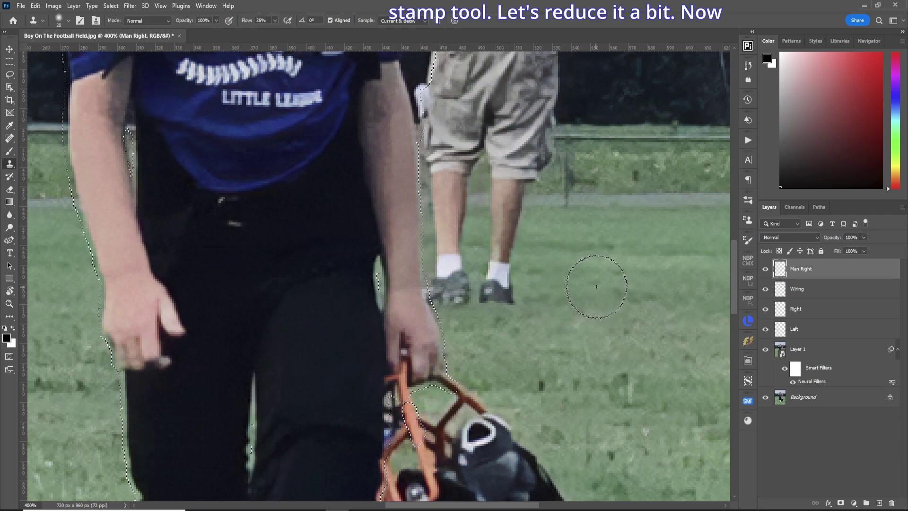
key(bracketleft)
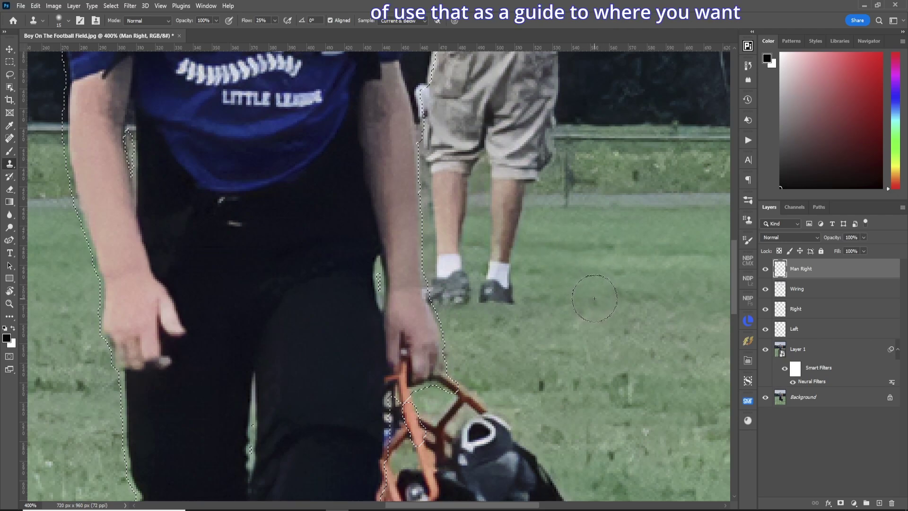
key(bracketleft)
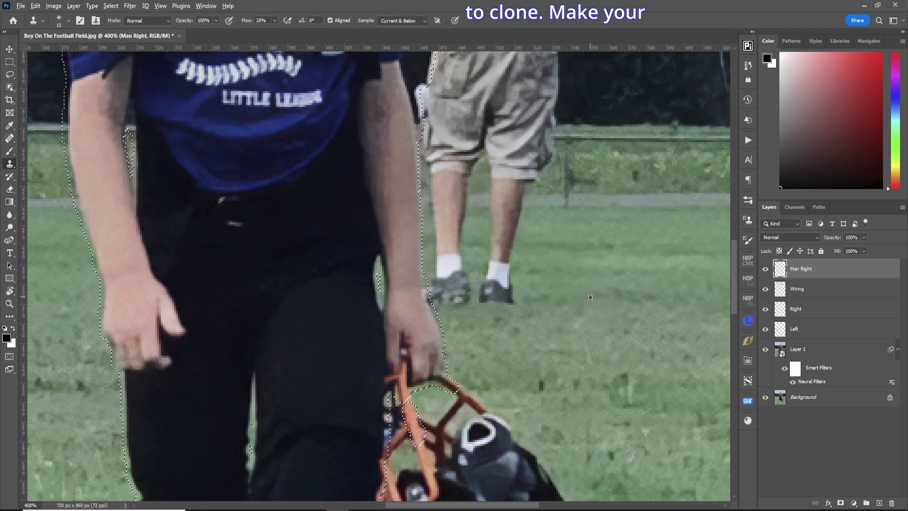
mouse_move(530, 298)
mouse_down()
mouse_move(510, 296)
mouse_move(531, 289)
mouse_move(545, 259)
mouse_move(530, 220)
mouse_move(510, 216)
mouse_up()
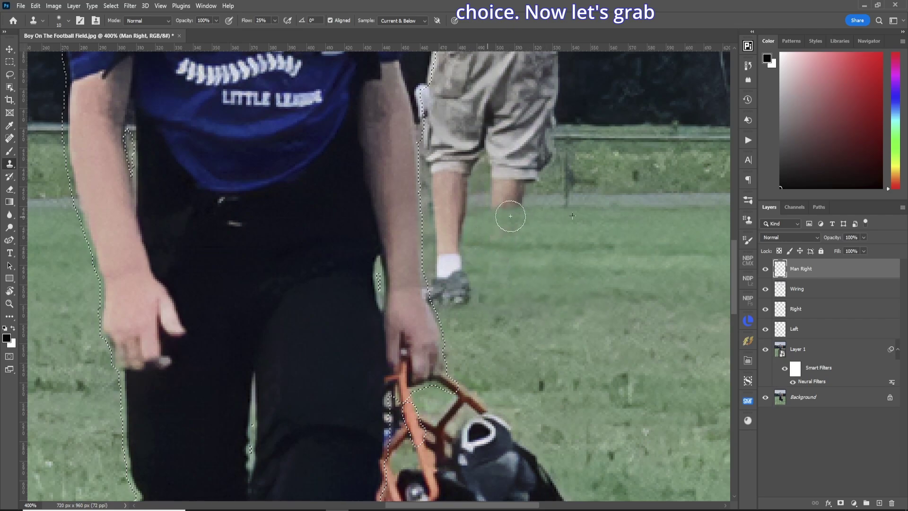
Clone the path edge, fence and dark trees over the man's outer leg, the outer part of his shorts and his orange vest.
alt+click(650, 206)
mouse_move(530, 205)
mouse_down()
mouse_move(500, 205)
mouse_move(536, 169)
mouse_move(499, 167)
mouse_move(548, 156)
mouse_move(537, 166)
mouse_move(547, 154)
mouse_move(519, 156)
mouse_up()
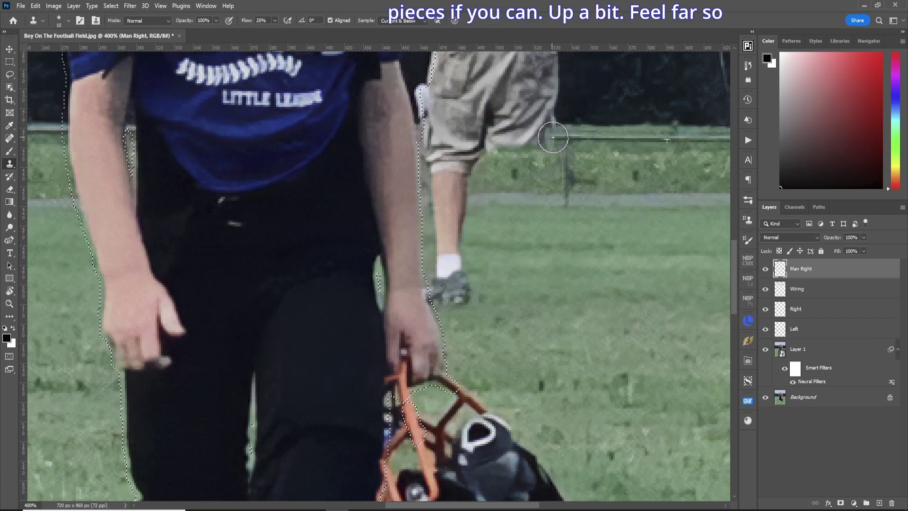
mouse_move(548, 133)
mouse_down()
mouse_move(493, 137)
mouse_move(547, 81)
mouse_move(521, 57)
mouse_up()
drag(735, 277, 743, 238)
mouse_move(530, 302)
mouse_down()
mouse_move(575, 256)
mouse_move(479, 239)
mouse_move(560, 207)
mouse_move(486, 225)
mouse_move(590, 178)
mouse_move(482, 189)
mouse_move(559, 152)
mouse_move(450, 189)
mouse_move(552, 112)
mouse_move(444, 126)
mouse_move(581, 85)
mouse_move(450, 145)
mouse_up()
Clone trees over the man's head, shoulders and the remaining orange areas beside and below the boy's shoulder pad.
scroll(591, 208, up, 5)
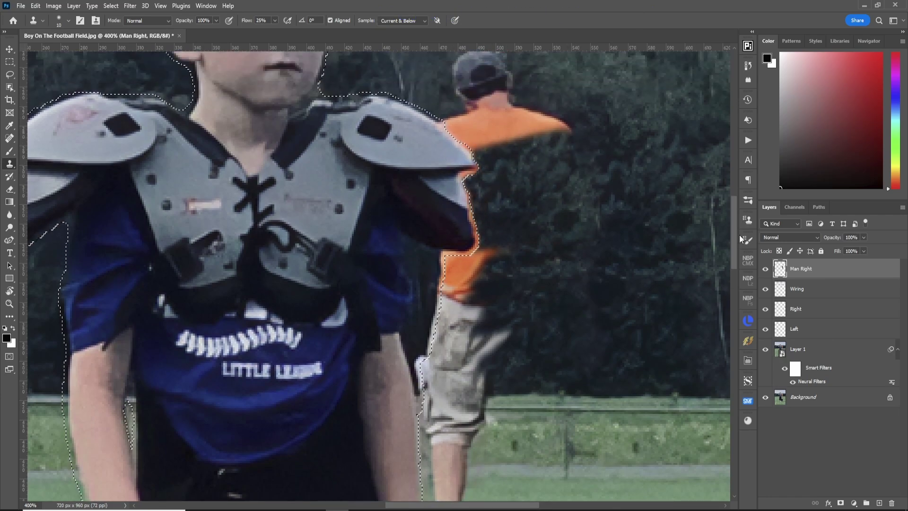
mouse_move(463, 208)
mouse_down()
mouse_move(535, 204)
mouse_move(497, 192)
mouse_move(513, 158)
mouse_move(494, 128)
mouse_move(515, 159)
mouse_up()
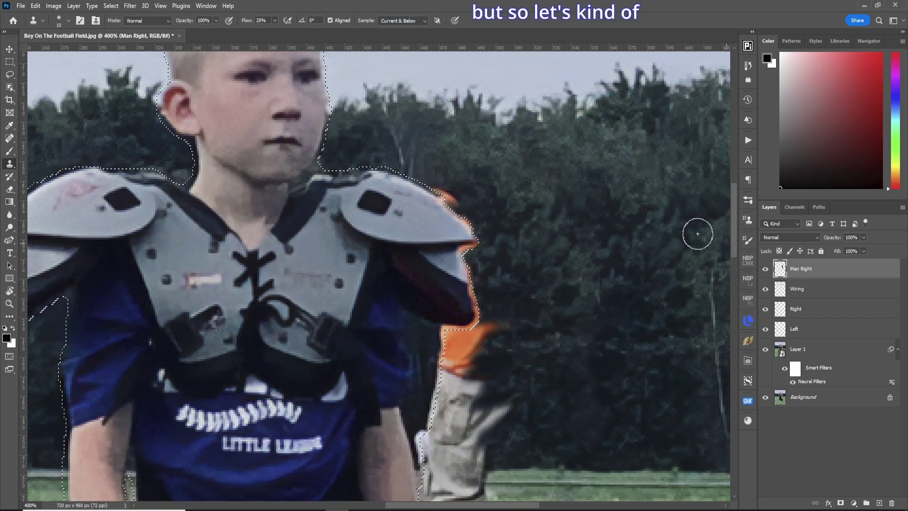
alt+click(537, 190)
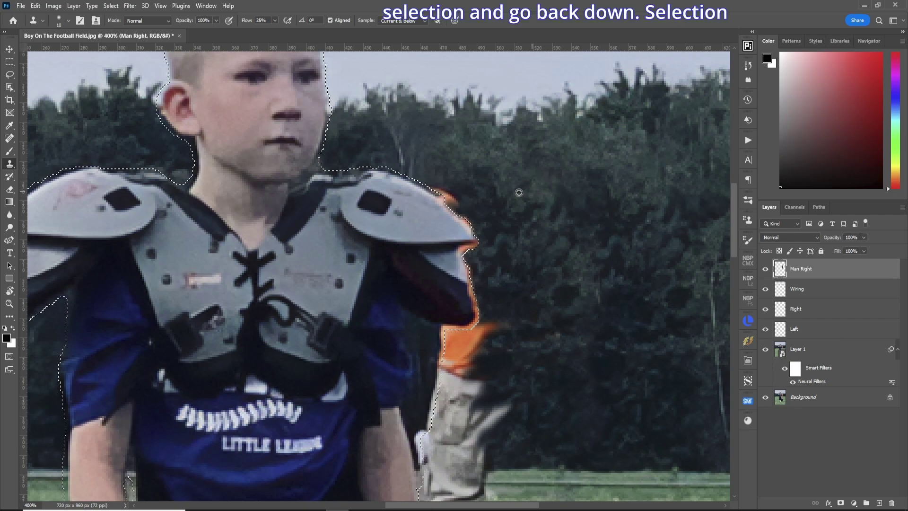
drag(464, 197, 505, 215)
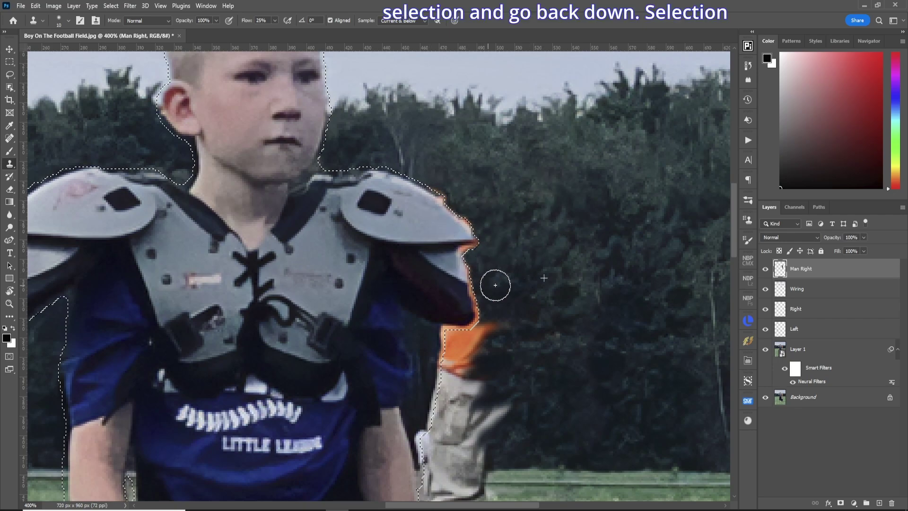
mouse_move(510, 328)
mouse_down()
mouse_move(477, 328)
mouse_move(522, 347)
mouse_move(474, 343)
mouse_move(443, 397)
mouse_move(468, 387)
mouse_up()
Clone dark trees and the fence's top rail over the upper part of the man's remaining shorts beside the boy's arm.
scroll(579, 230, down, 5)
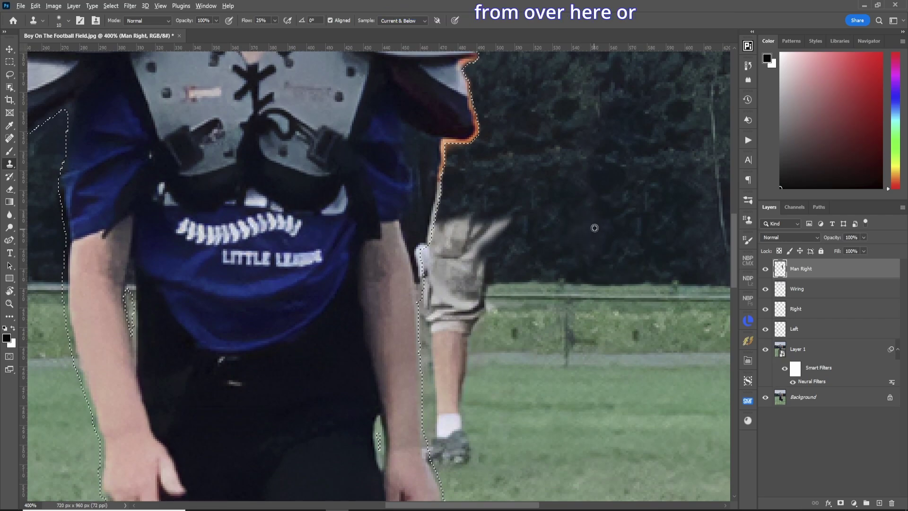
alt+click(585, 227)
mouse_move(520, 223)
mouse_down()
mouse_move(480, 221)
mouse_move(510, 227)
mouse_move(447, 268)
mouse_up()
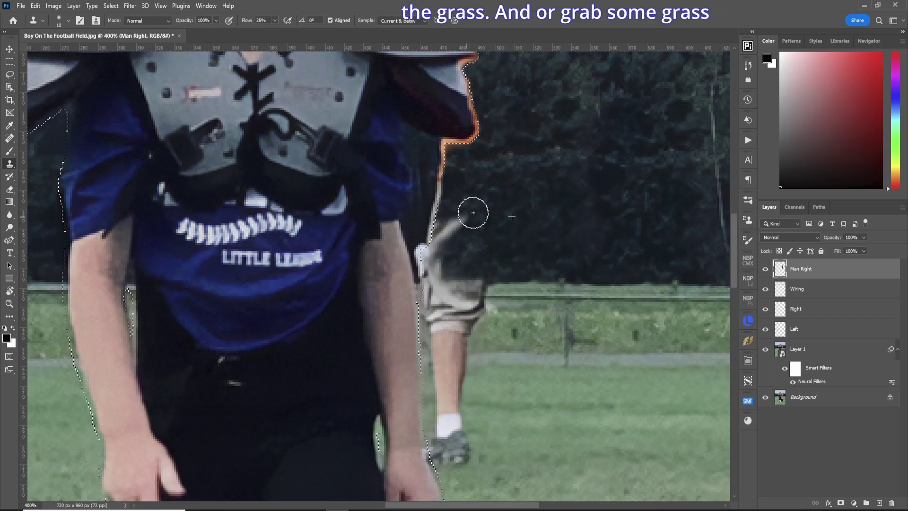
alt+click(573, 165)
mouse_move(466, 218)
mouse_down()
mouse_move(442, 226)
mouse_move(439, 272)
mouse_up()
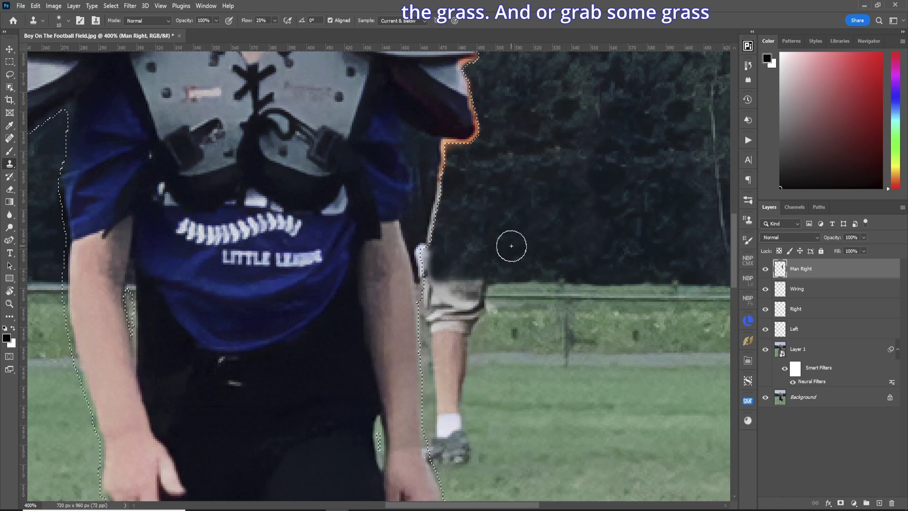
click(594, 286)
mouse_move(472, 283)
mouse_down()
mouse_move(423, 285)
mouse_move(451, 267)
mouse_move(437, 251)
mouse_move(405, 268)
mouse_move(438, 240)
mouse_move(422, 249)
mouse_up()
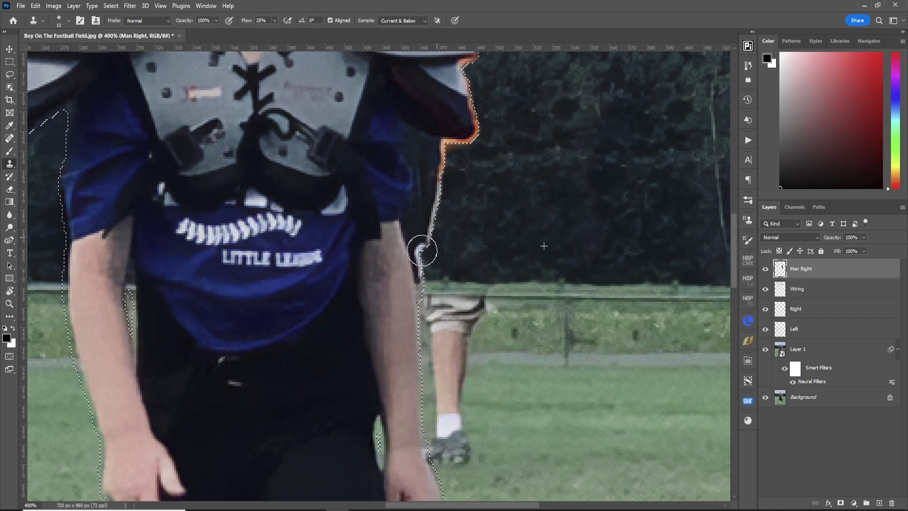
Clone the fence, bushes, path edge and grass over the man's remaining shorts, leg, sock and shoe beside the boy.
alt+click(617, 302)
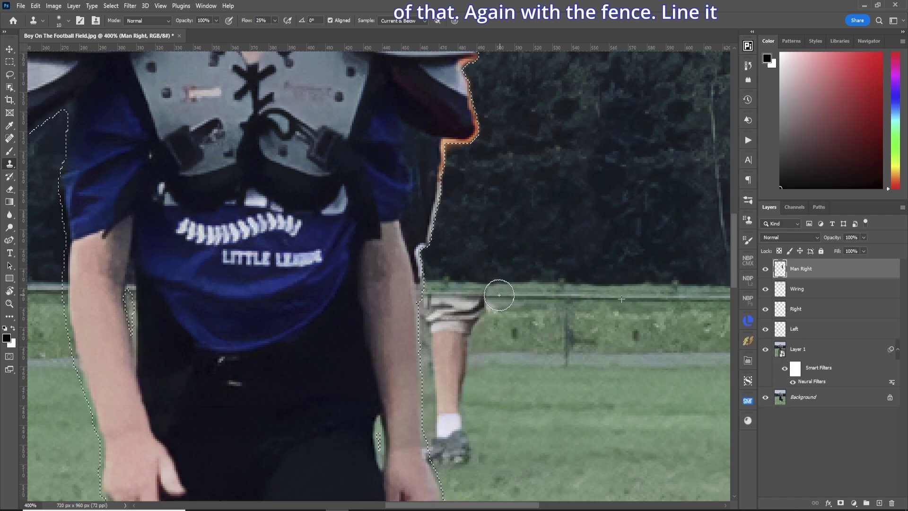
mouse_move(499, 297)
mouse_down()
mouse_move(438, 288)
mouse_move(471, 307)
mouse_move(429, 346)
mouse_move(452, 350)
mouse_up()
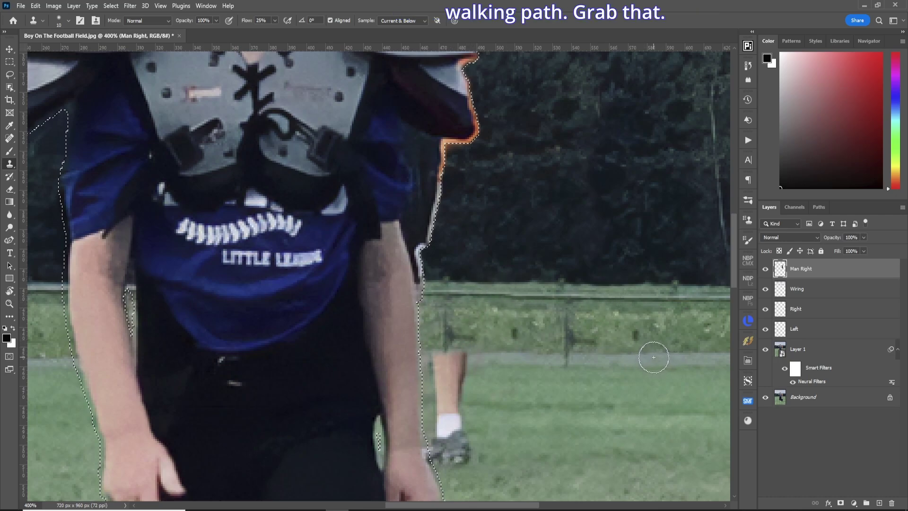
alt+click(478, 349)
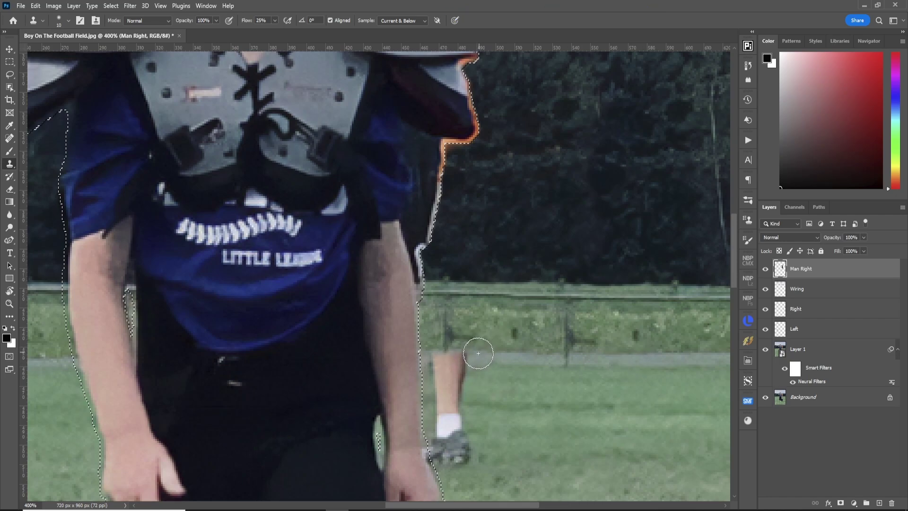
mouse_move(428, 349)
mouse_down()
mouse_move(477, 329)
mouse_move(485, 354)
mouse_move(440, 395)
mouse_move(434, 433)
mouse_move(507, 387)
mouse_up()
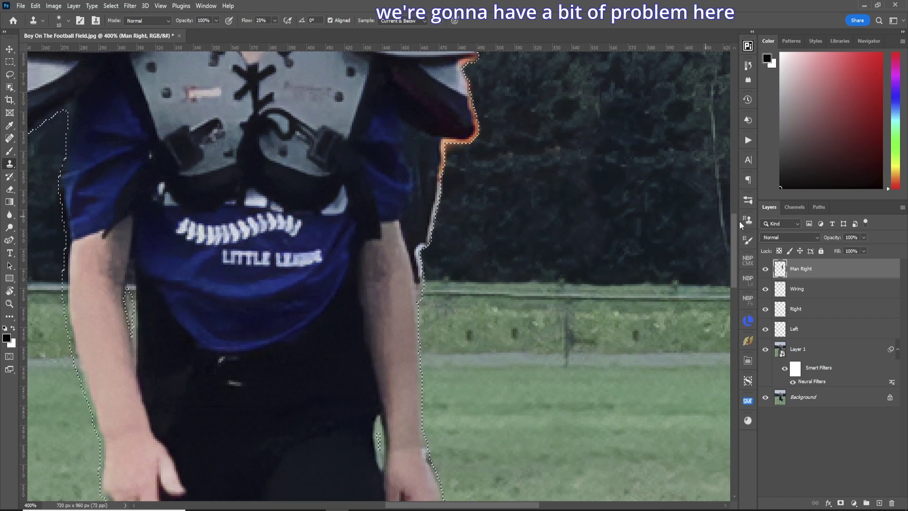
Expand the selection by 2 pixels, clone dark trees over the orange fringe along the boy's shoulder pad and sleeve, and deselect.
scroll(709, 232, up, 4)
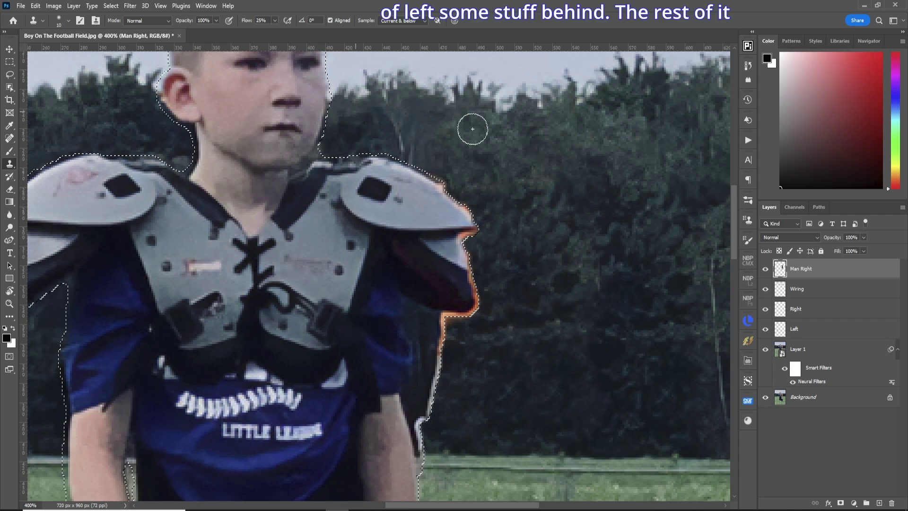
click(111, 6)
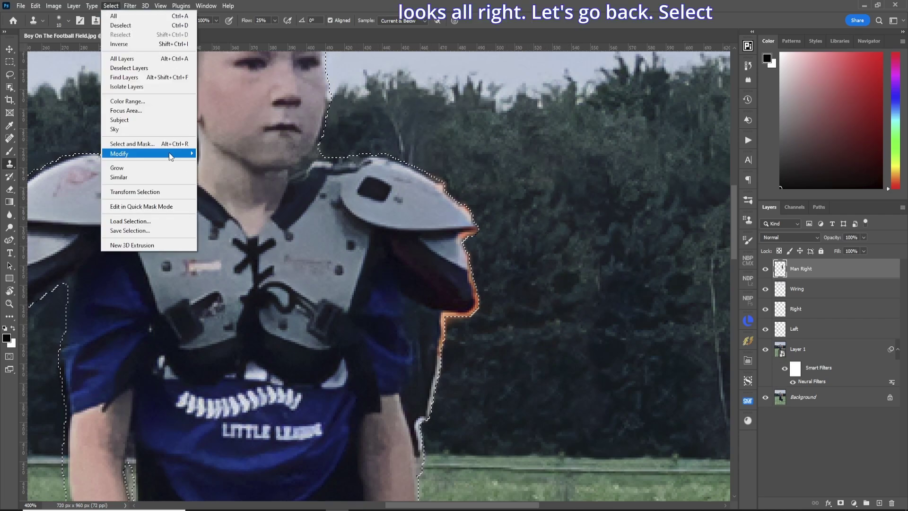
mouse_move(171, 152)
click(214, 172)
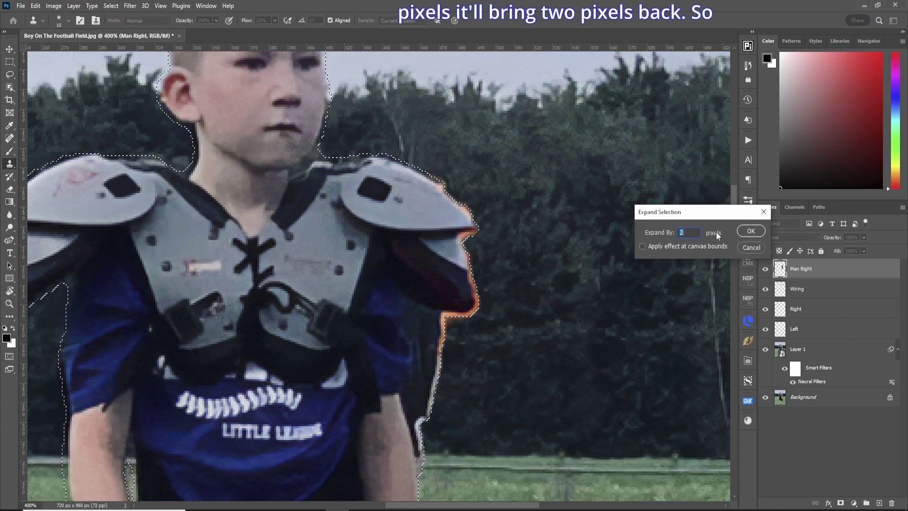
click(751, 230)
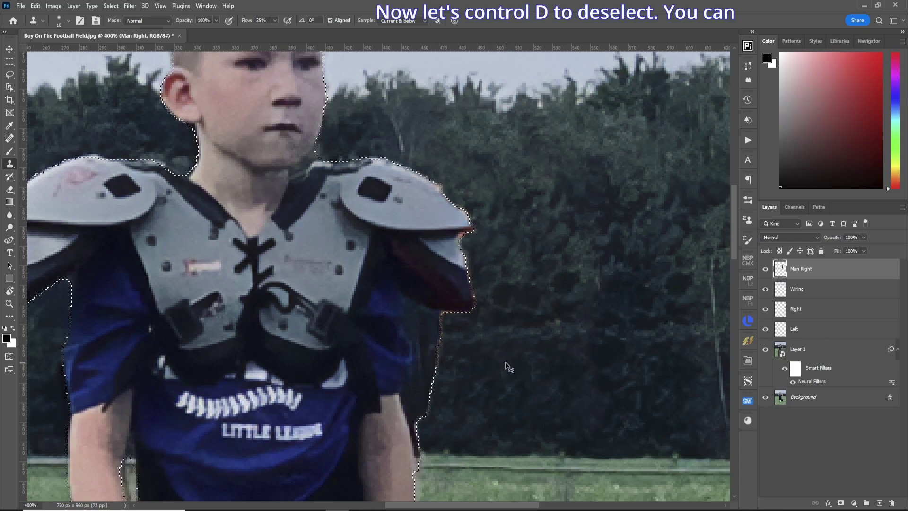
key(ctrl+d)
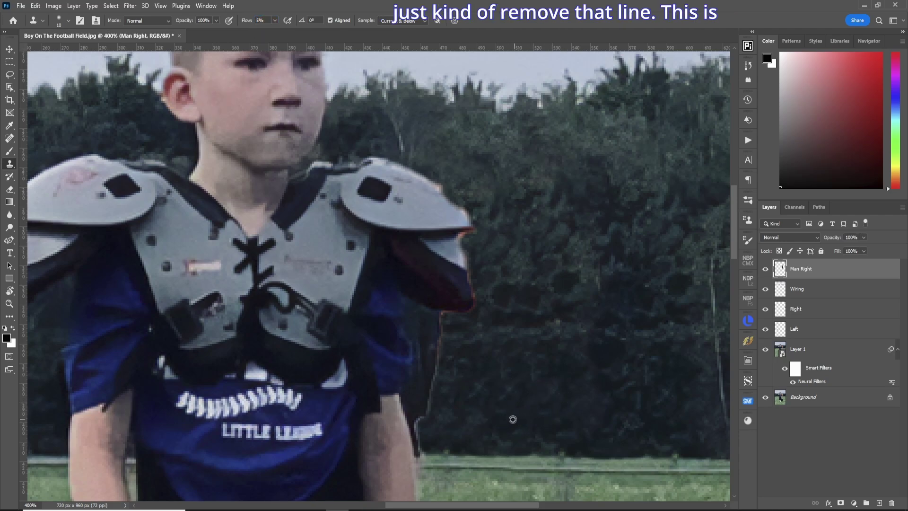
Clone dark trees at 5% flow over the thin leftover outline beside the boy's arm and around the edge of his shoulder pad.
mouse_move(439, 418)
mouse_down()
mouse_move(456, 404)
mouse_move(427, 409)
mouse_move(436, 389)
mouse_move(415, 410)
mouse_move(439, 383)
mouse_move(430, 385)
mouse_move(446, 351)
mouse_move(427, 356)
mouse_move(445, 337)
mouse_up()
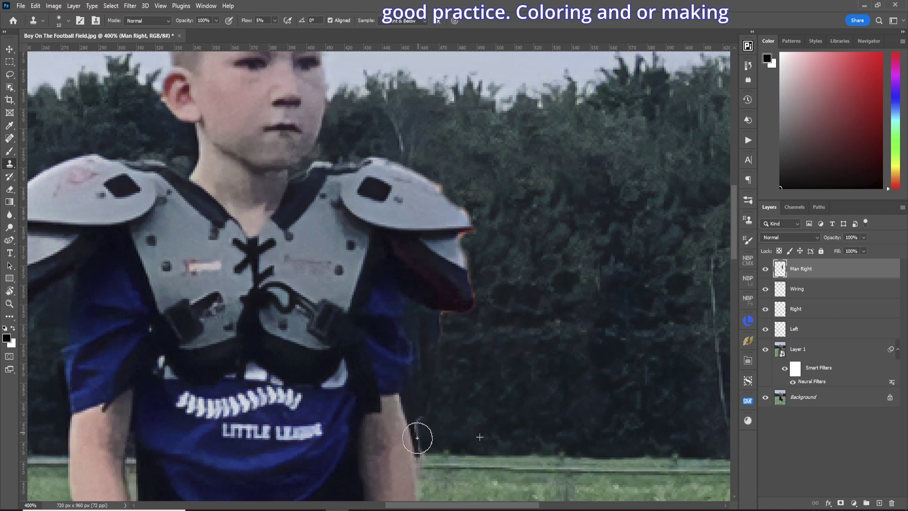
mouse_move(417, 438)
mouse_down()
mouse_move(420, 416)
mouse_move(417, 447)
mouse_move(427, 418)
mouse_move(412, 424)
mouse_move(420, 417)
mouse_move(416, 441)
mouse_move(428, 446)
mouse_move(417, 454)
mouse_move(429, 432)
mouse_up()
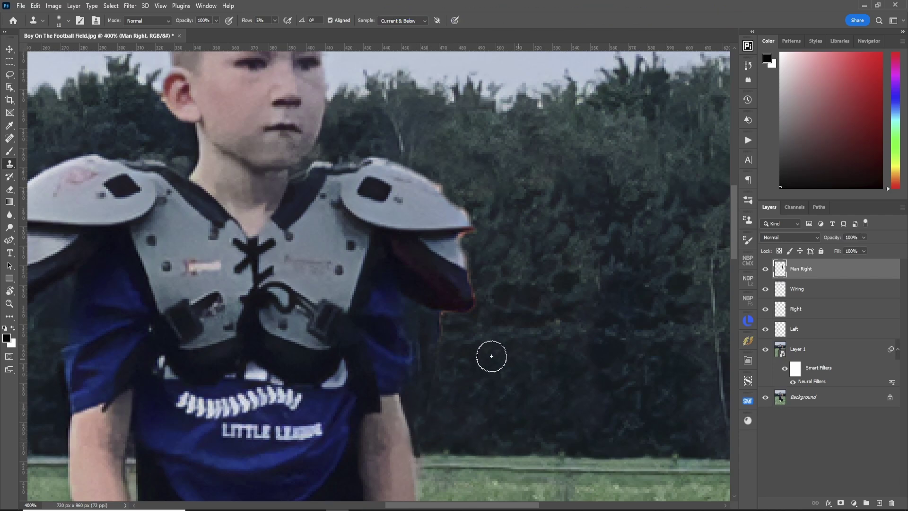
drag(445, 340, 439, 315)
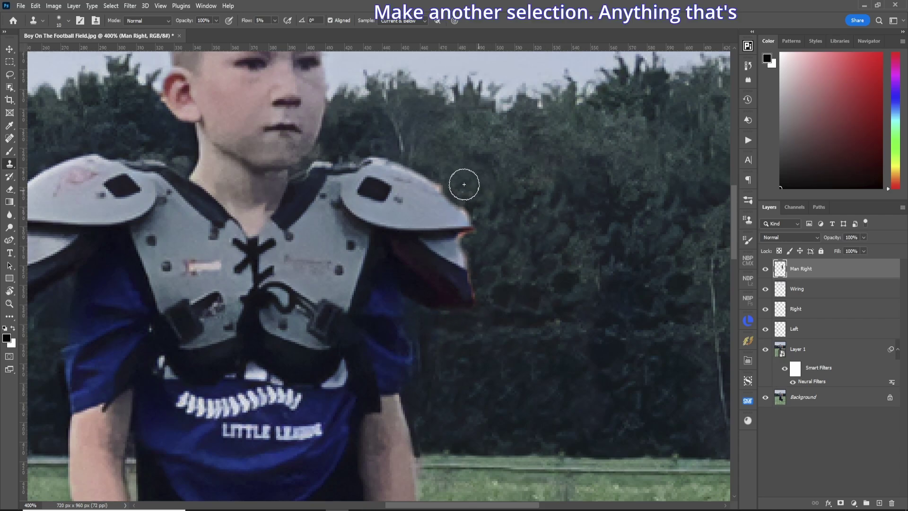
mouse_move(450, 189)
mouse_down()
mouse_move(472, 203)
mouse_move(475, 230)
mouse_move(460, 235)
mouse_move(470, 229)
mouse_move(491, 256)
mouse_move(474, 295)
mouse_move(483, 303)
mouse_move(470, 278)
mouse_move(475, 302)
mouse_up()
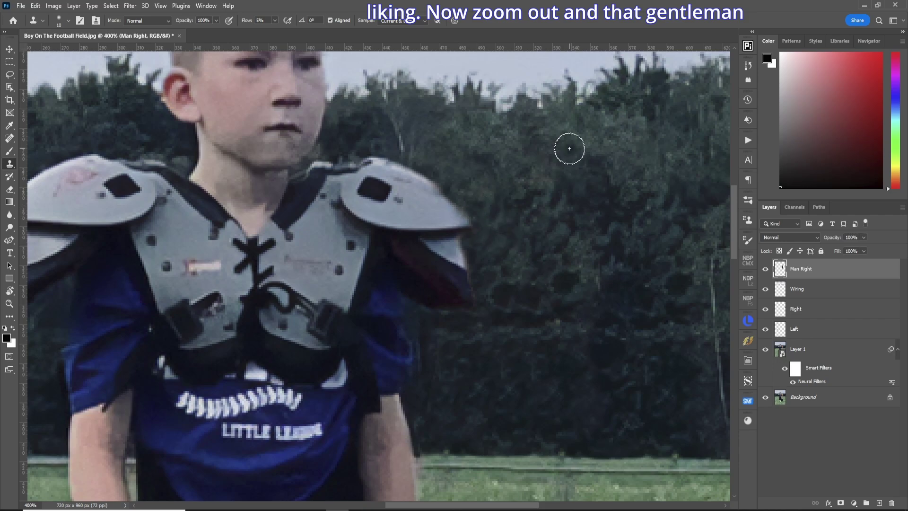
Create a new layer named Repairs above the Man Right layer.
key(ctrl+0)
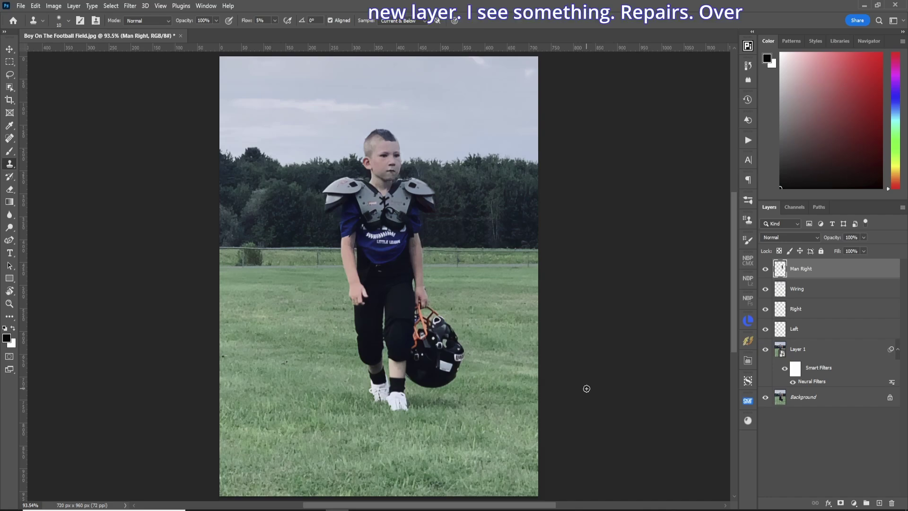
key(ctrl+shift+n)
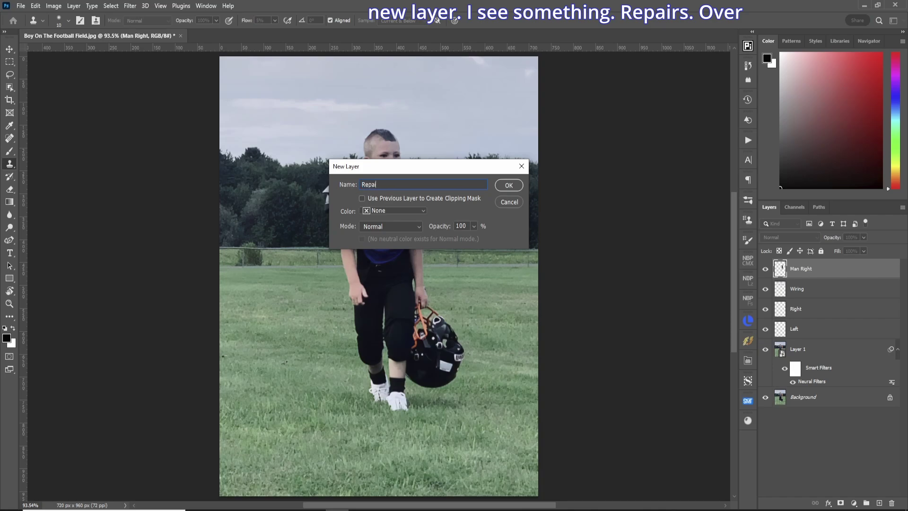
text(Repairs)
key(Return)
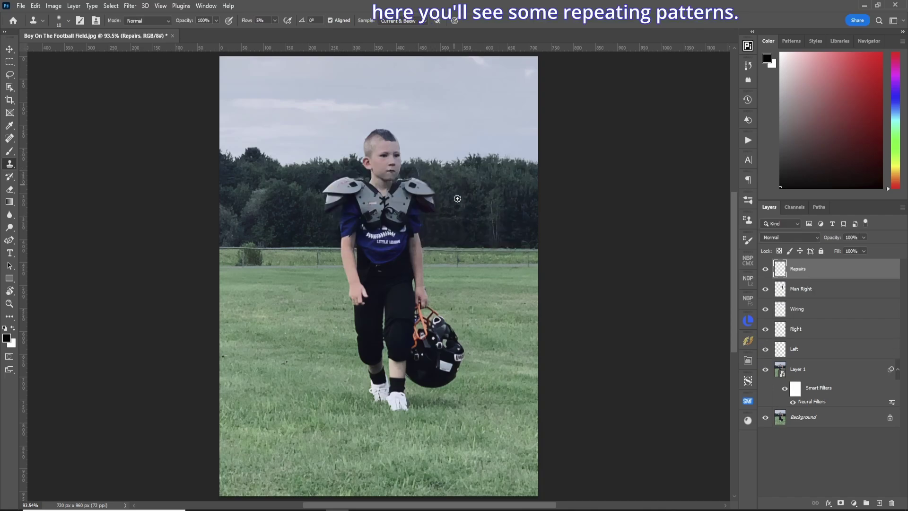
Clone trees from the far side of the boy over the repeating patterns beside his shoulder pad, using 10% flow and a 20 px brush.
key(z)
click(460, 235)
click(463, 236)
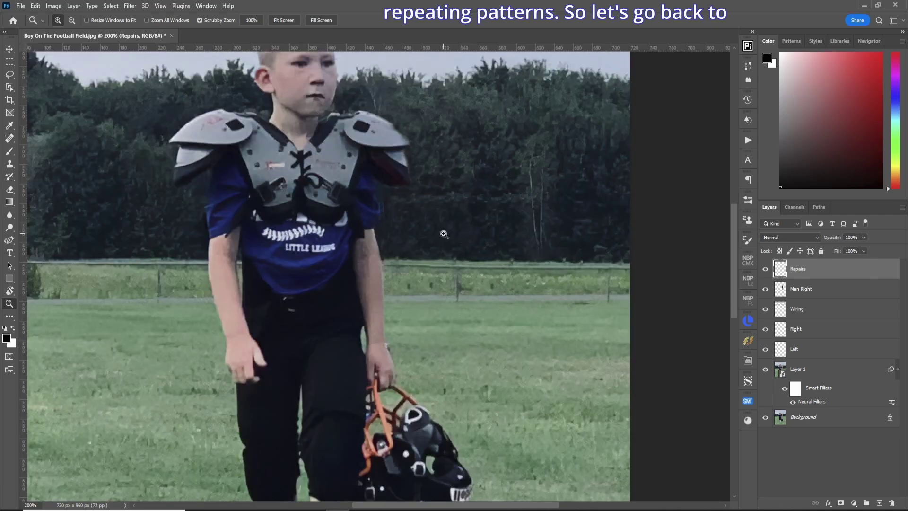
key(s)
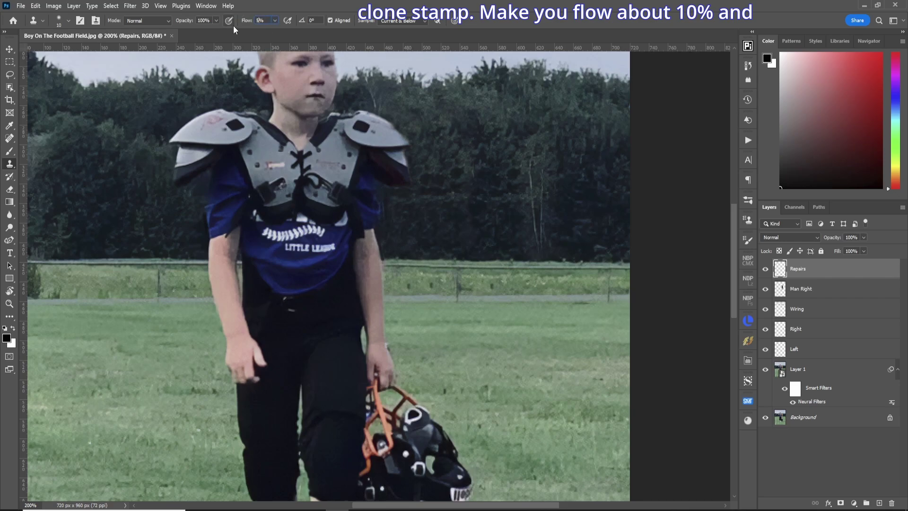
text(10)
key(Return)
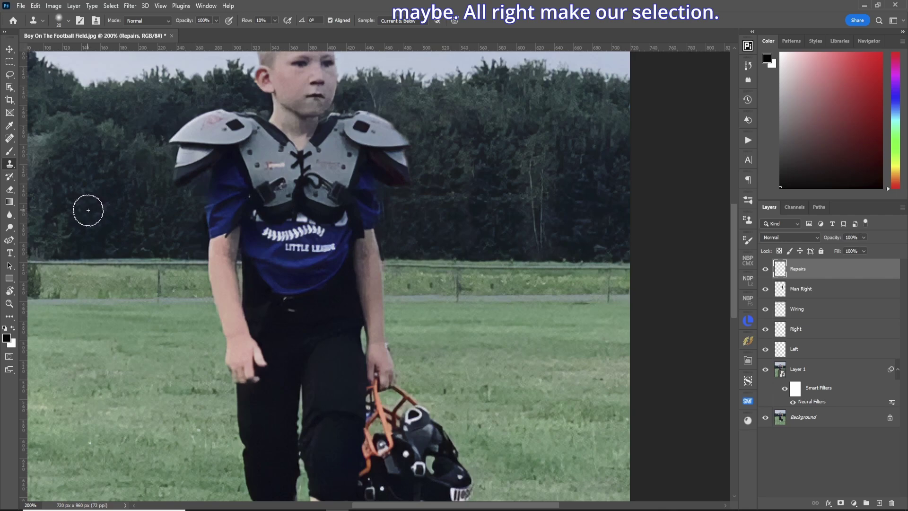
alt+click(89, 210)
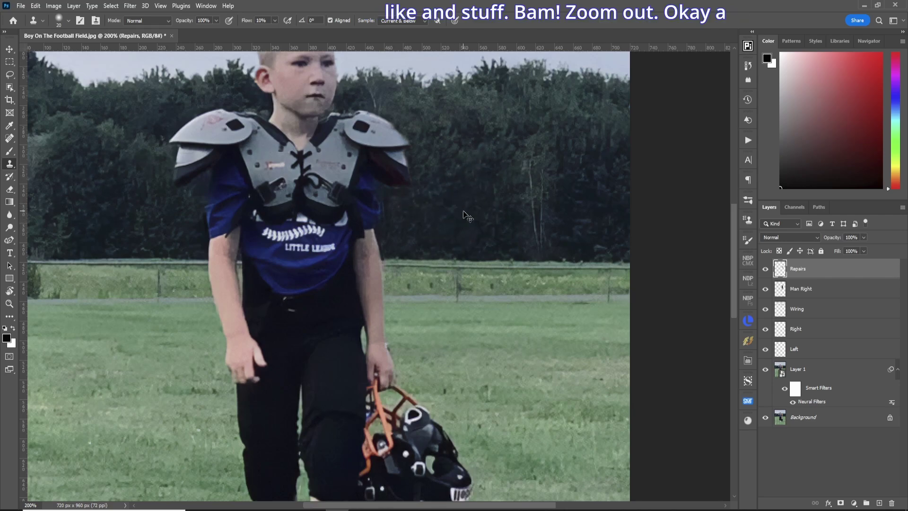
scroll(463, 211, down, 5)
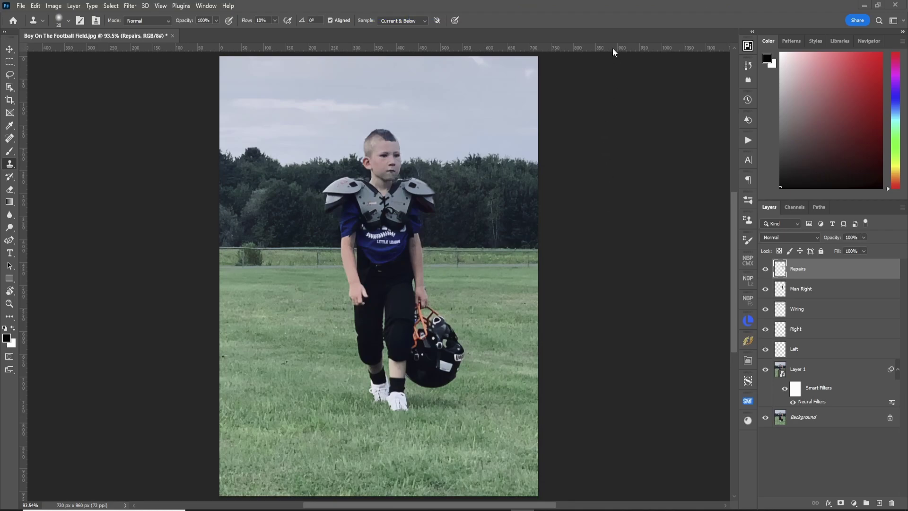
Clone with a 9 px brush over the repeating dark spots in the greenery between the fence rail and the path.
key(z)
click(447, 263)
double_click(447, 263)
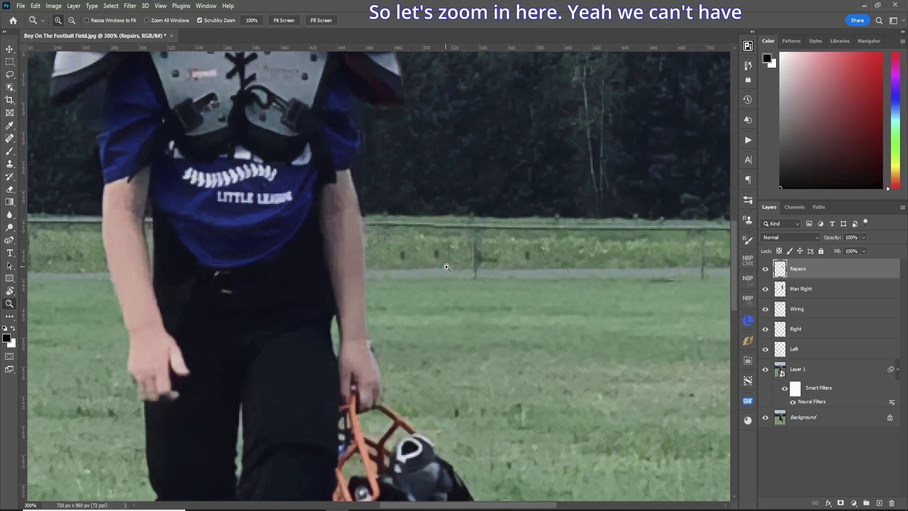
key(s)
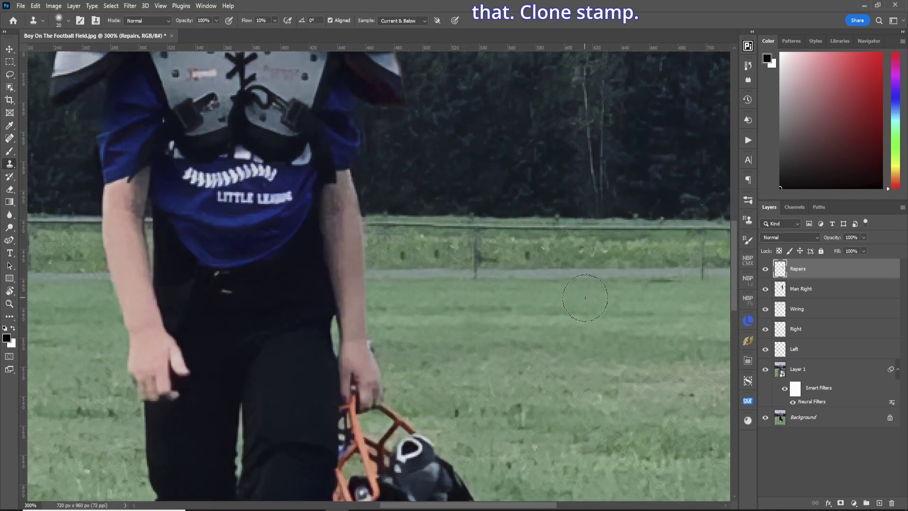
key(bracketleft)
key(bracketleft)
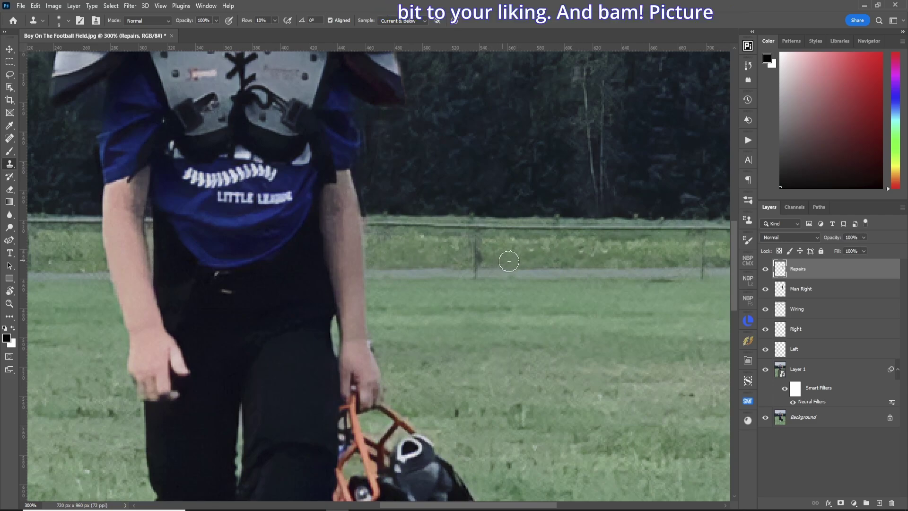
key(ctrl+0)
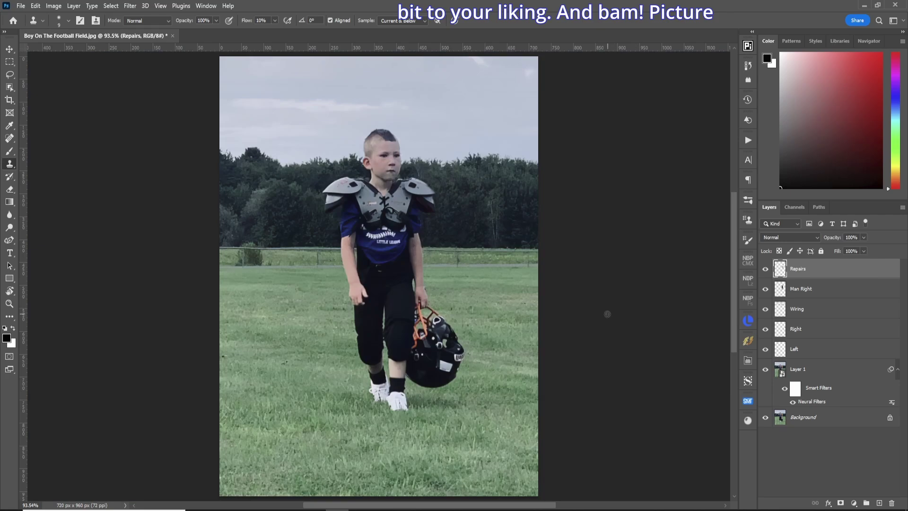